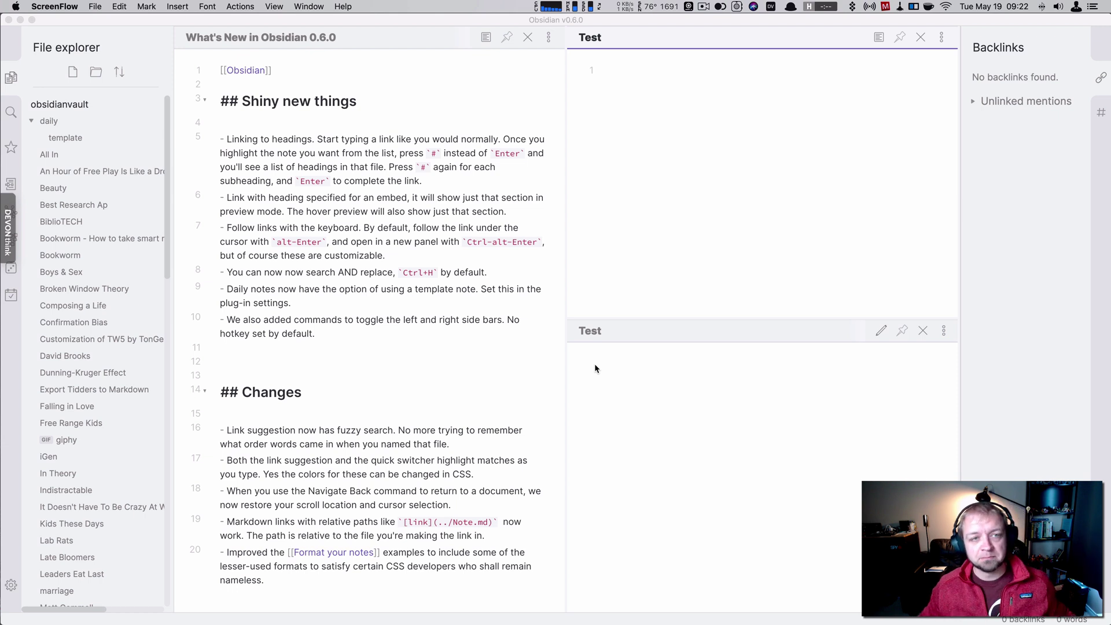
Step: Insert a wikilink to 'What's New in Obsidian 0.6.0' on the first line of the Test note
click(659, 78)
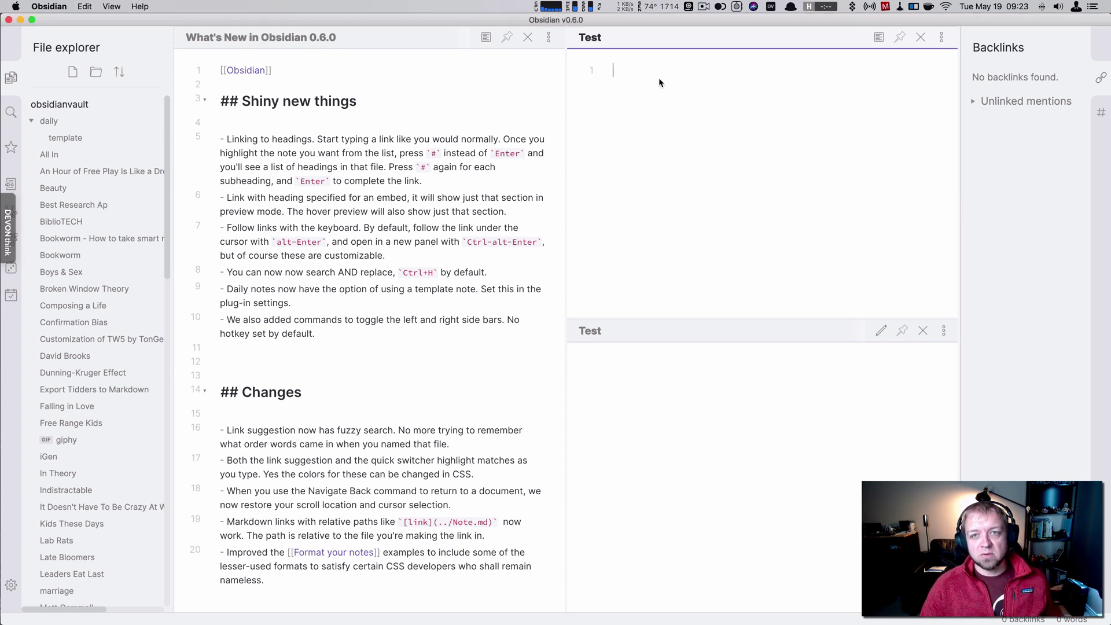
drag(451, 444, 221, 429)
click(653, 140)
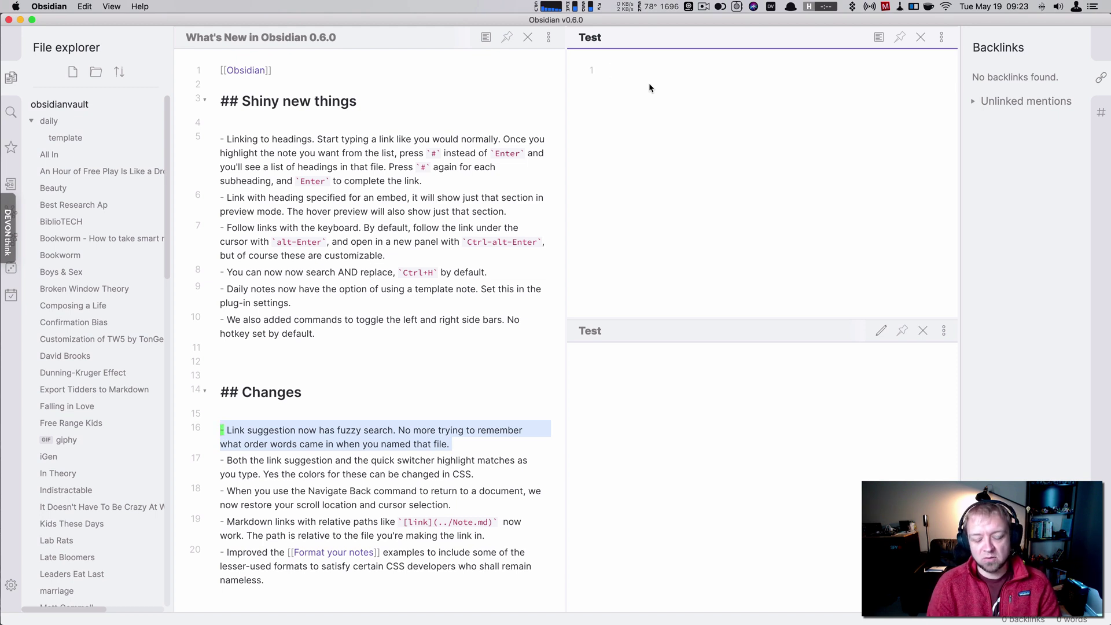
text([[)
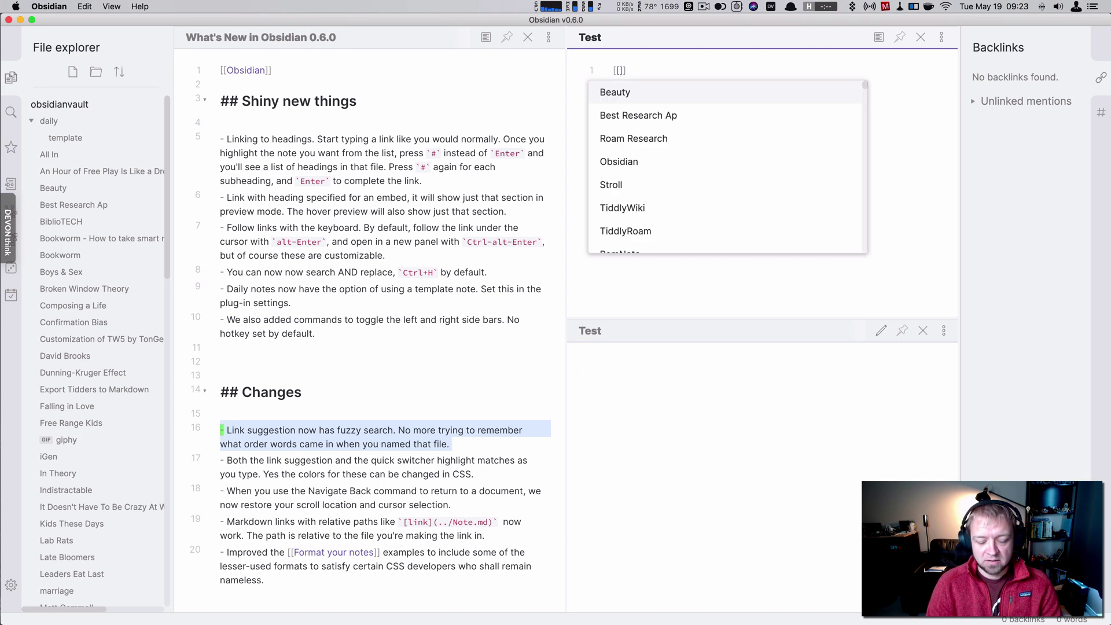
text(0.)
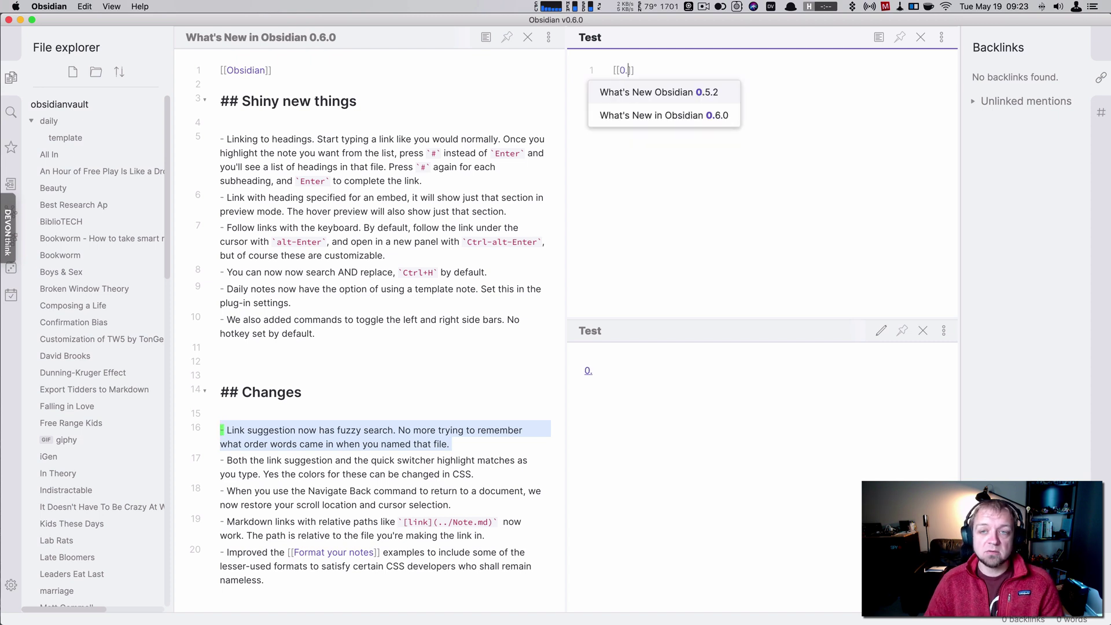
key(Down)
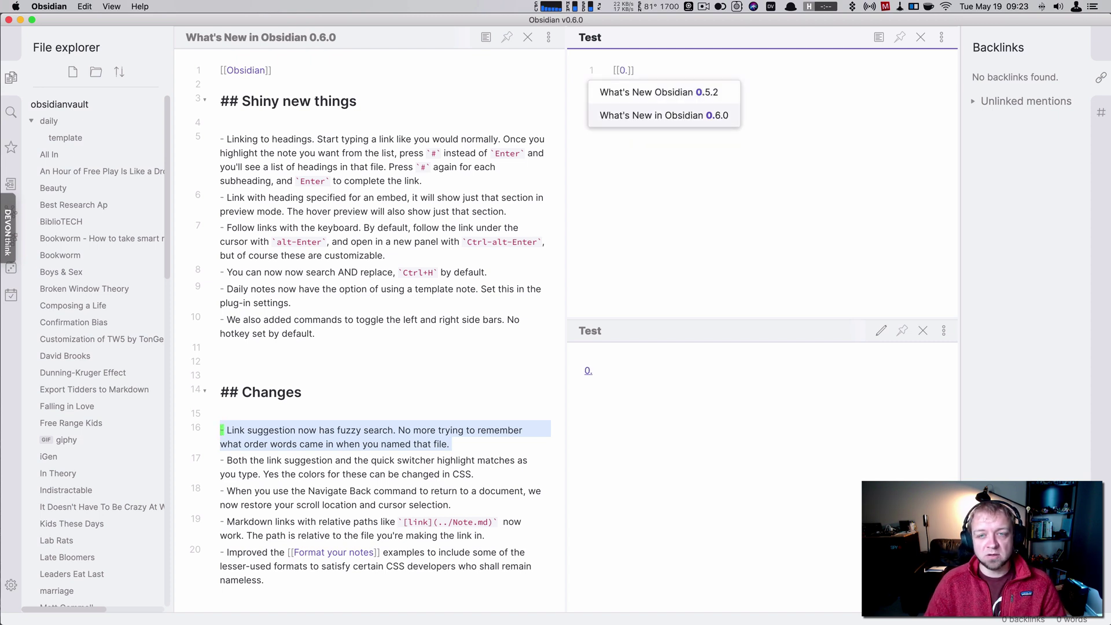
key(Return)
key(Left)
key(Left)
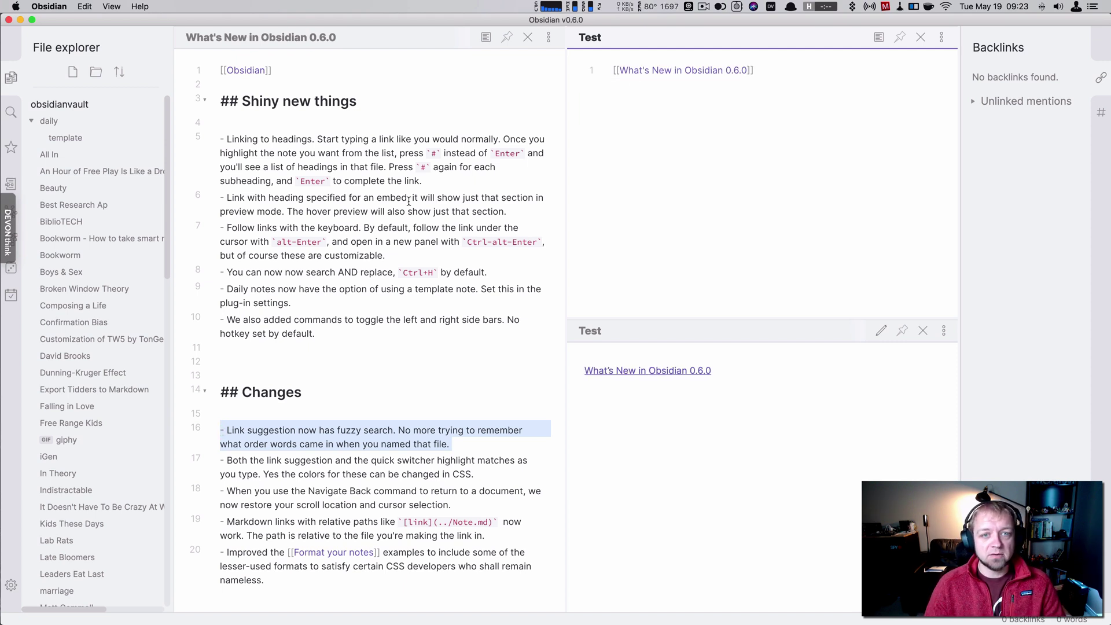
Step: Select the linking-to-headings paragraph in What's New, then select the whole link line in Test
click(412, 180)
triple_click(329, 174)
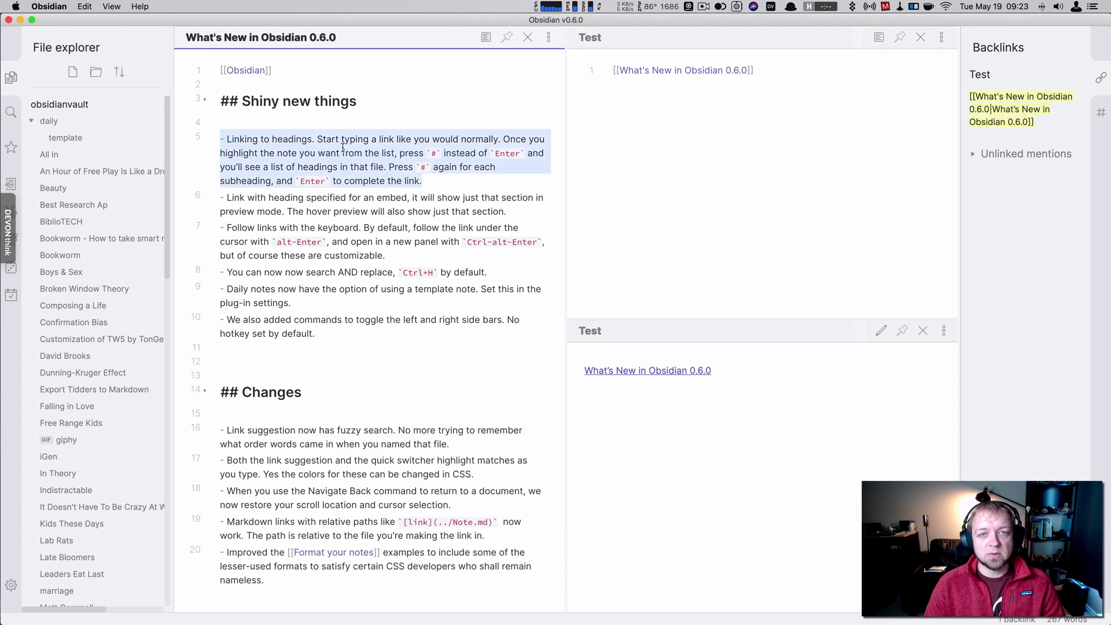
click(760, 68)
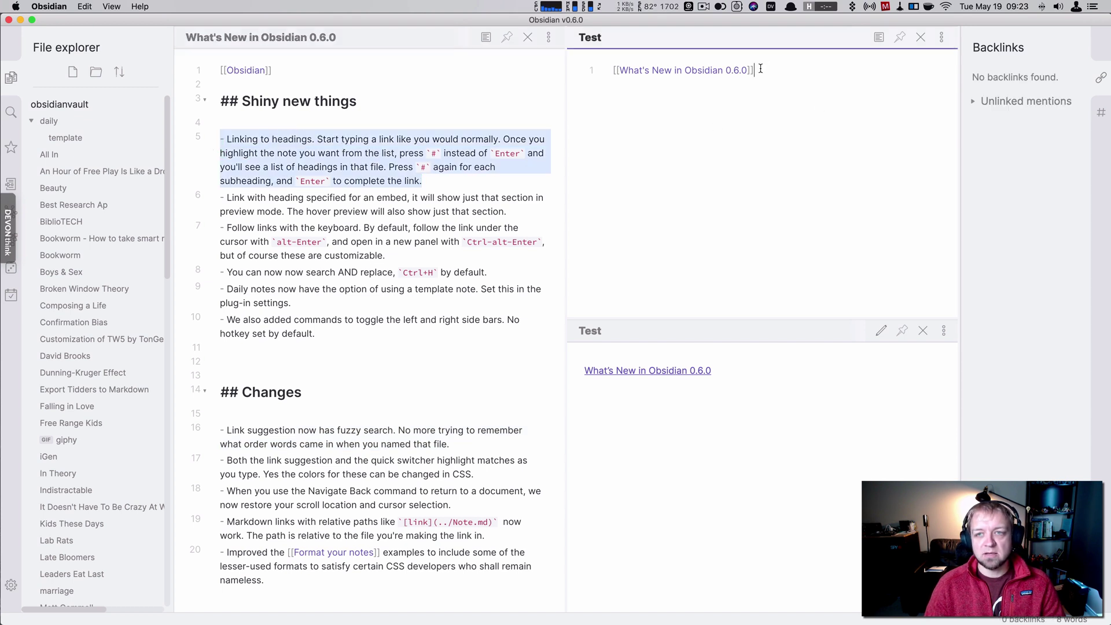
key(super+a)
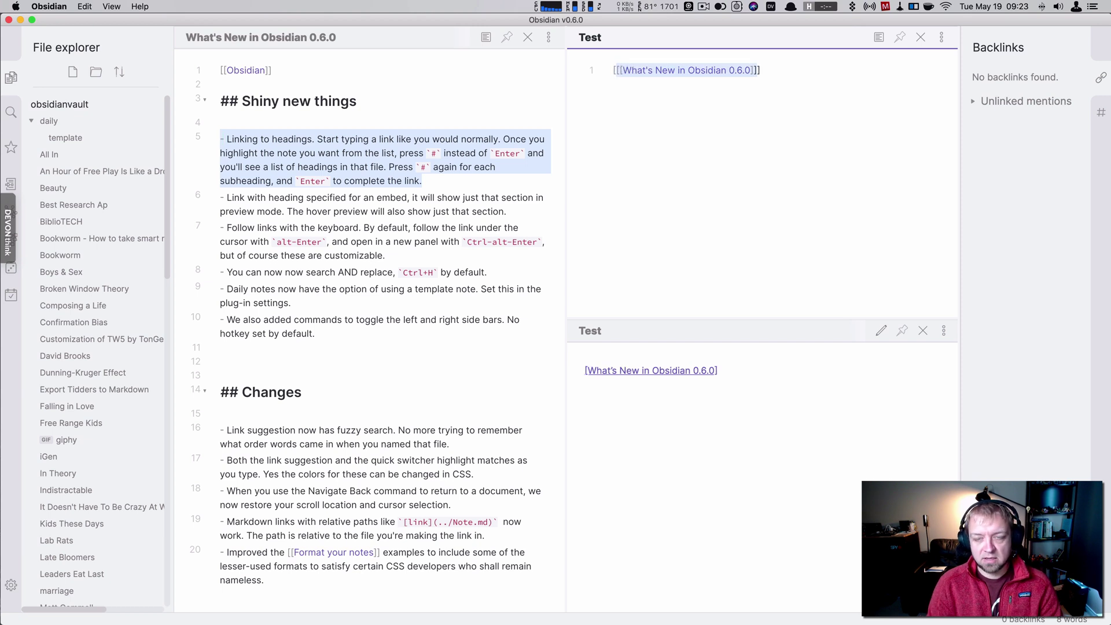
Step: Replace the line with a new link to What's New in Obsidian 0.6.0 and list its headings
key(BackSpace)
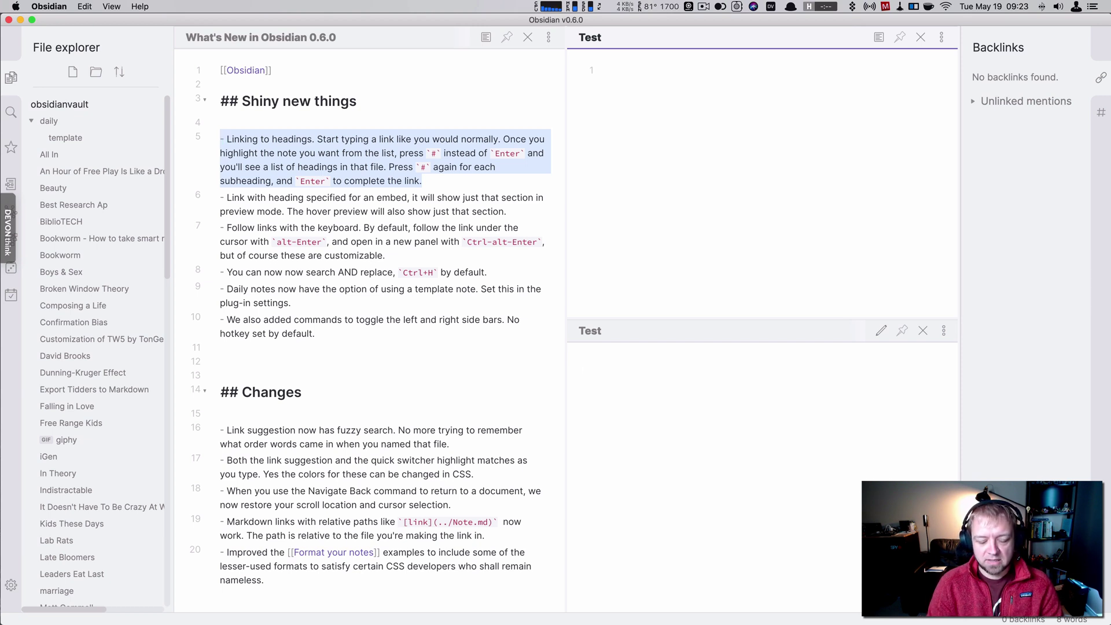
text([[what)
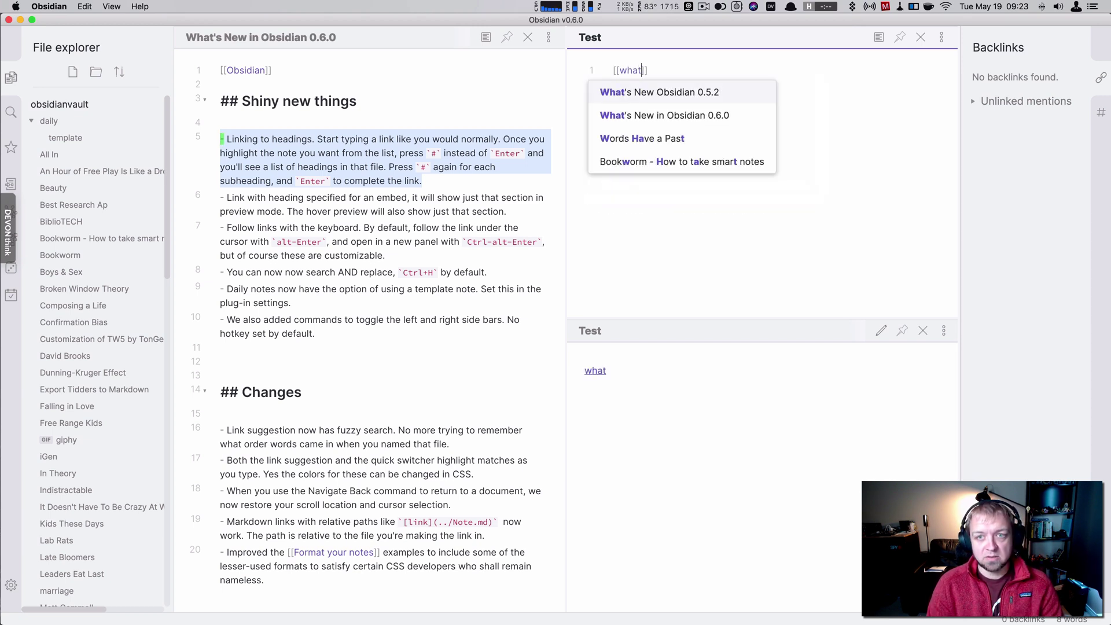
key(Down)
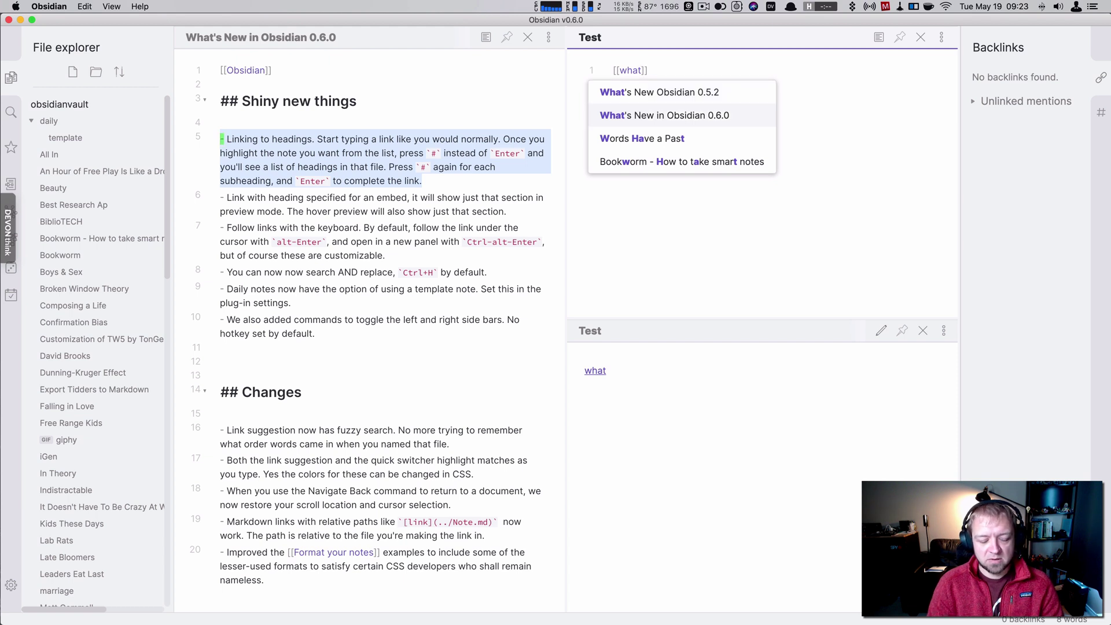
text(#)
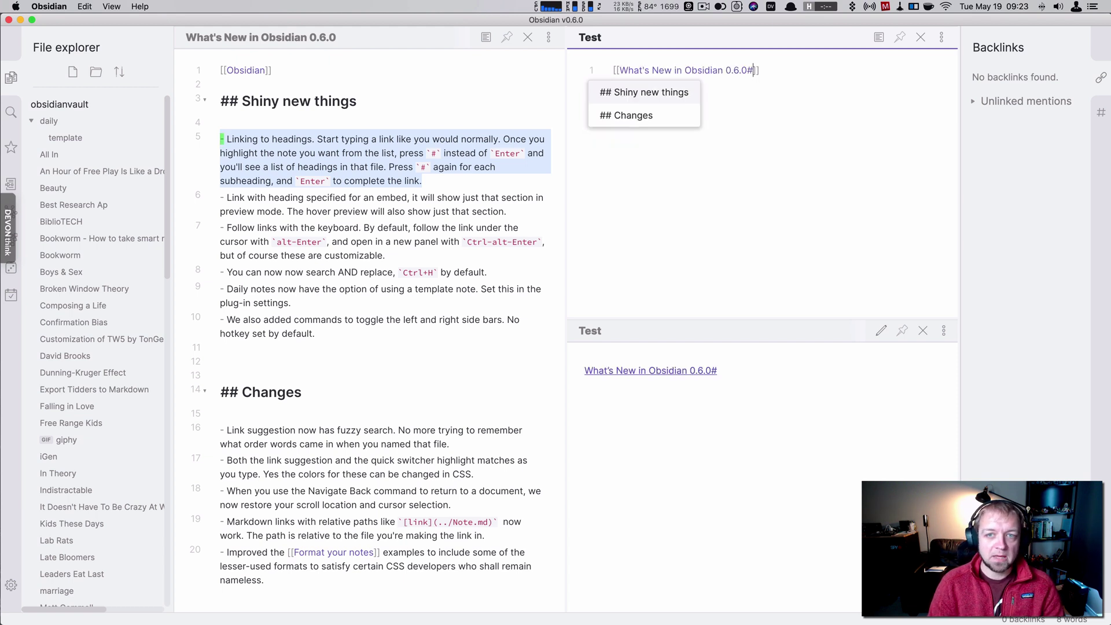
key(Down)
key(Up)
key(Down)
Step: Finish the link on the #Changes heading, preview it, and open that section in the lower pane
key(Return)
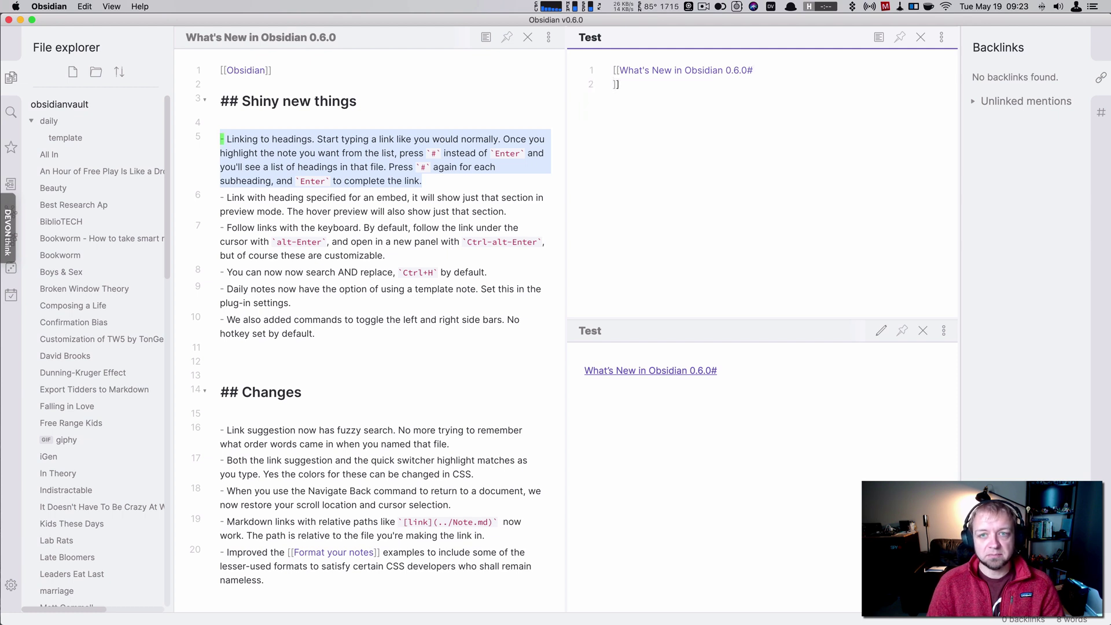
key(BackSpace)
key(Down)
key(Return)
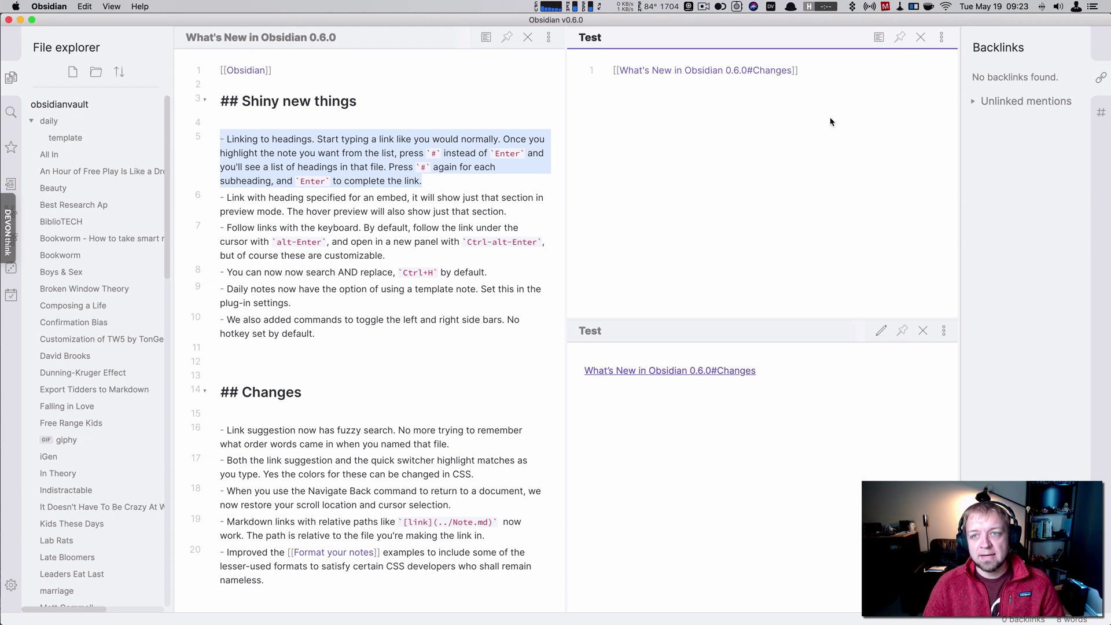
mouse_move(712, 375)
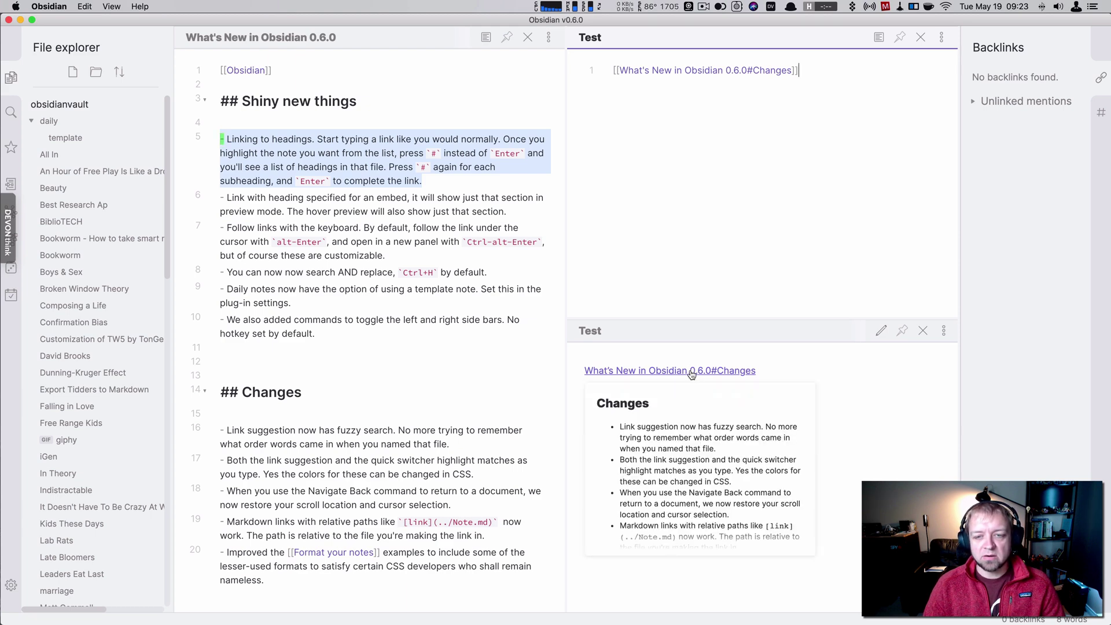
click(692, 371)
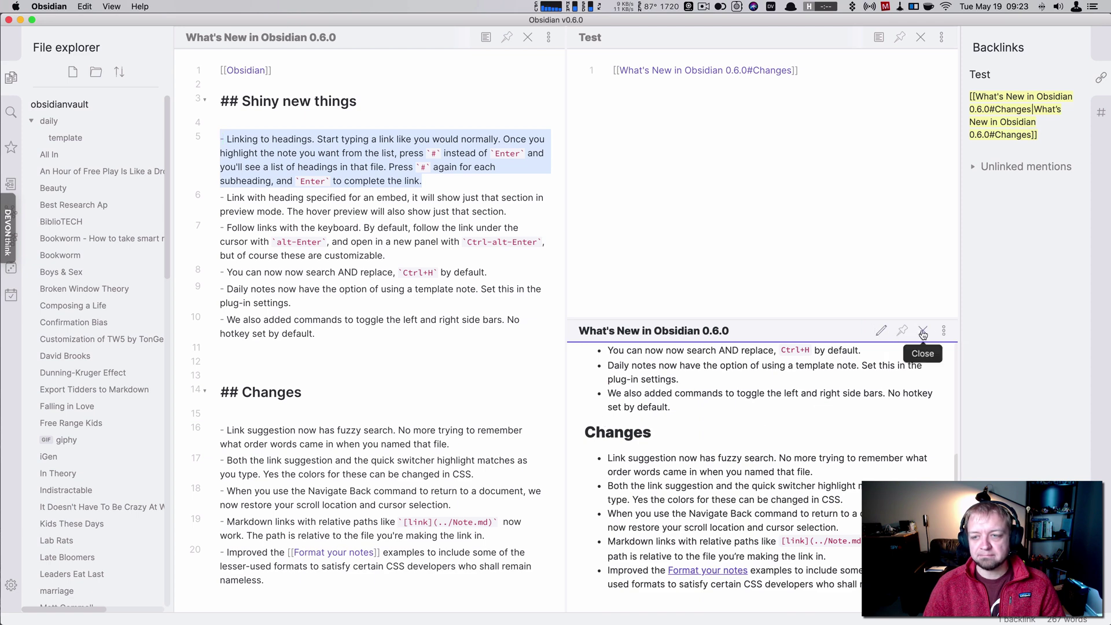
Step: Reopen Test.md in the lower pane through the Quick Switcher
key(super+o)
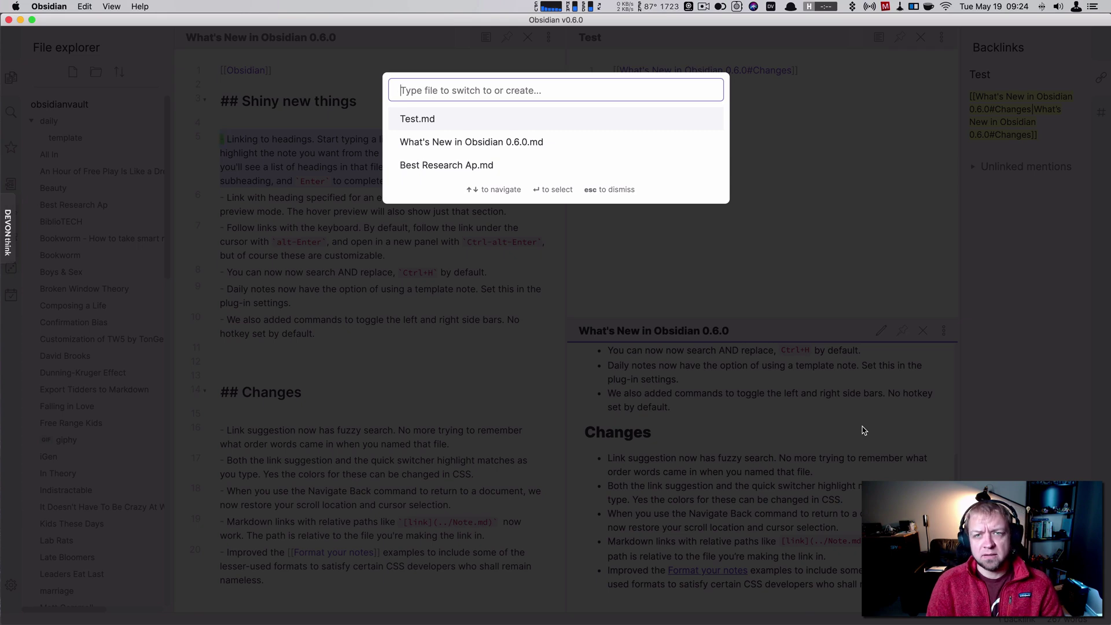
text(test)
key(Return)
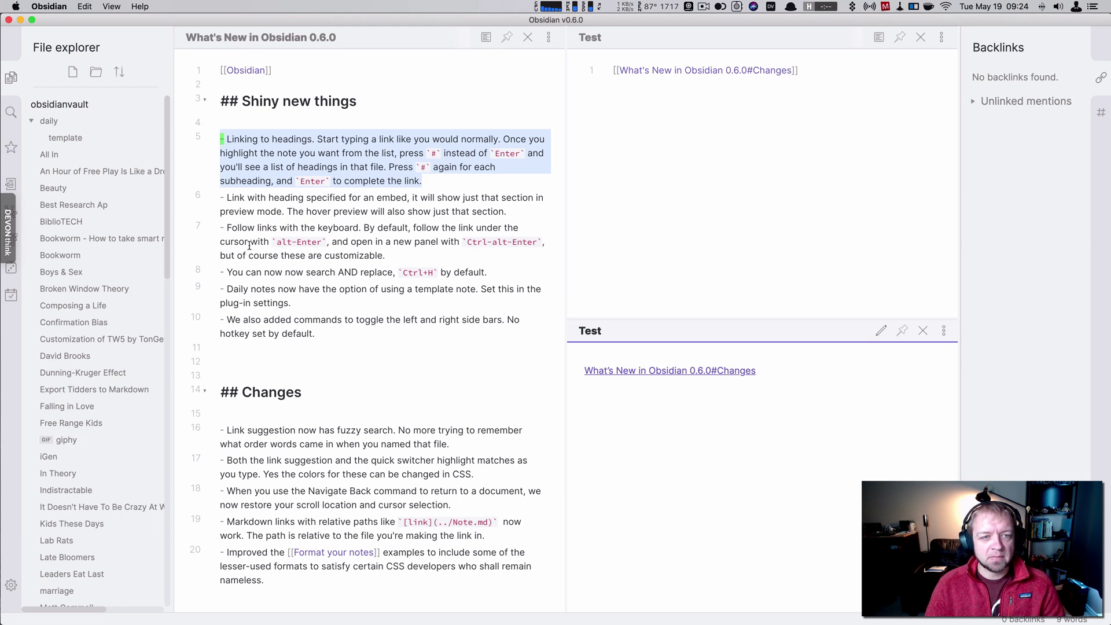
drag(226, 228, 384, 252)
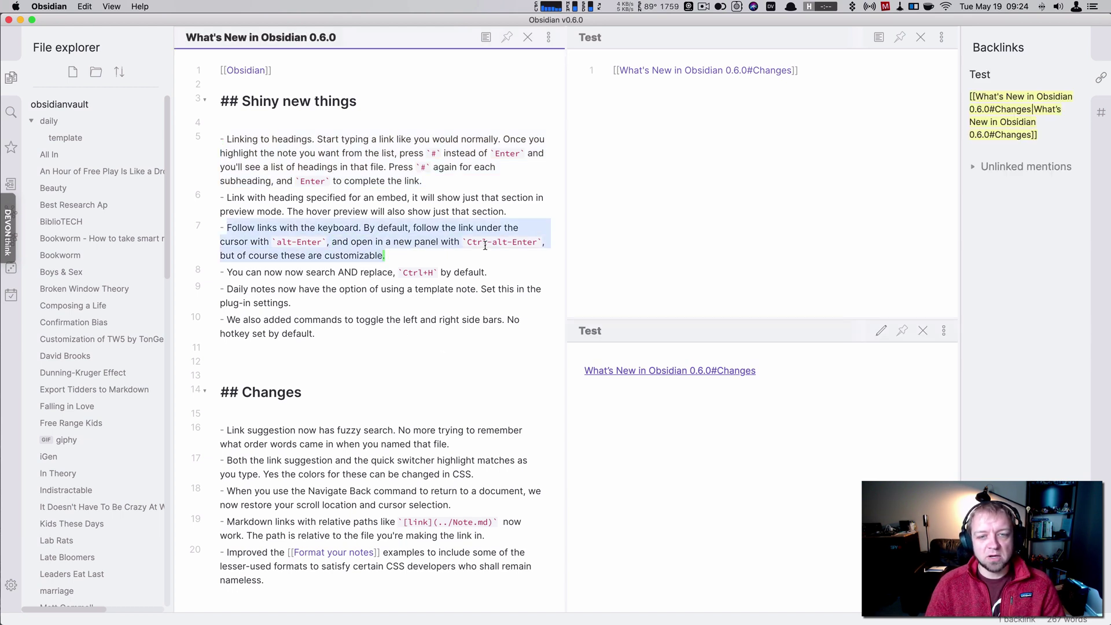
click(816, 128)
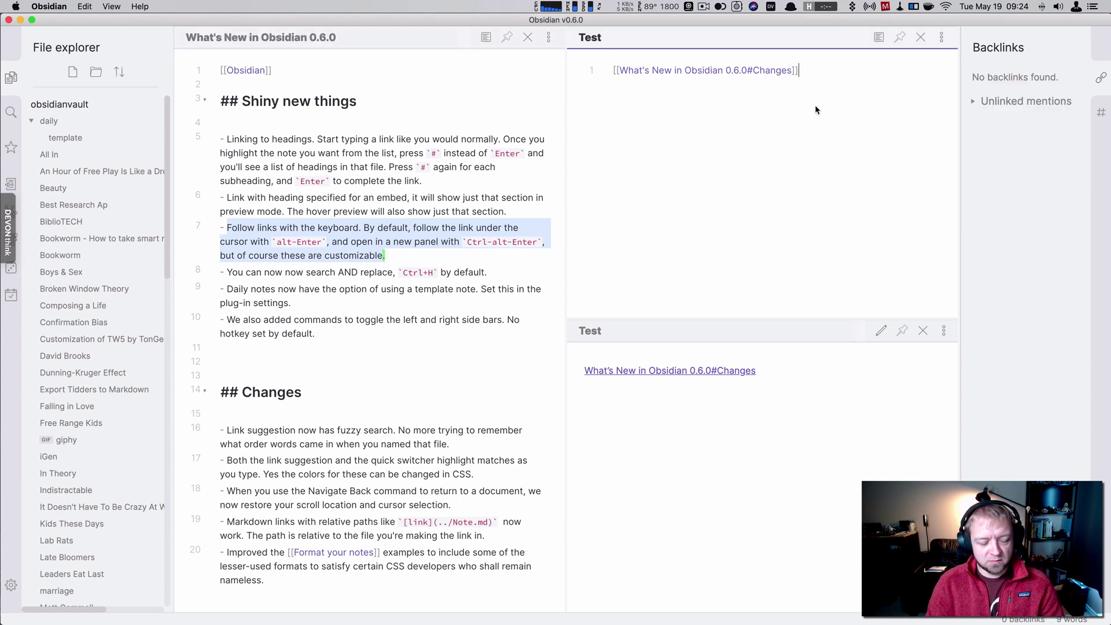
key(Left)
key(Left)
key(Left)
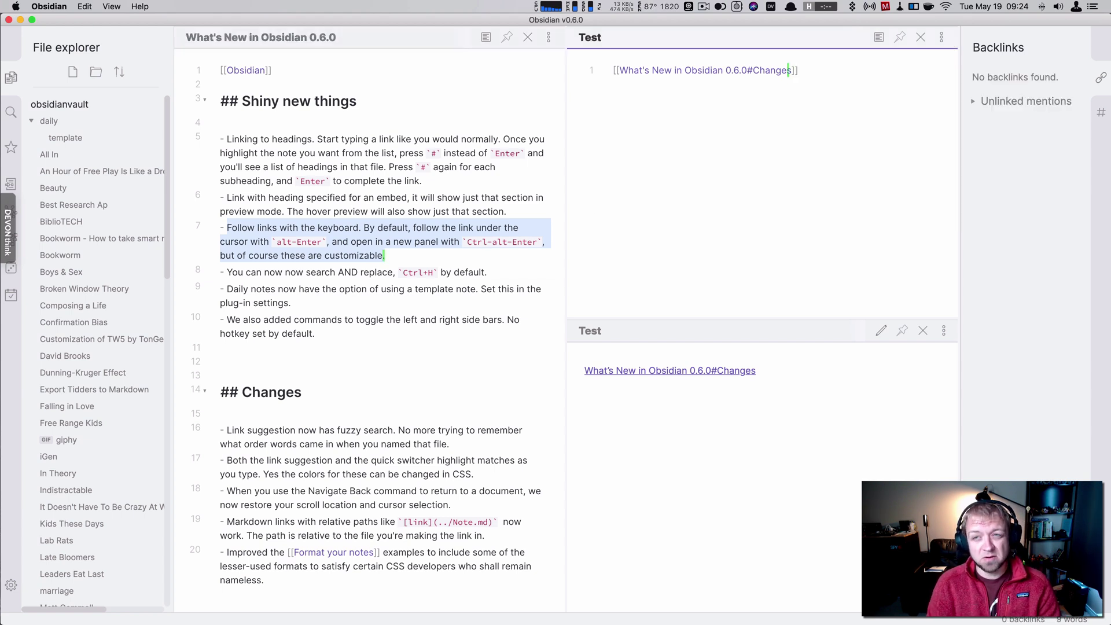
key(Left)
key(Left)
key(Left)
key(Left)
key(Left)
key(Left)
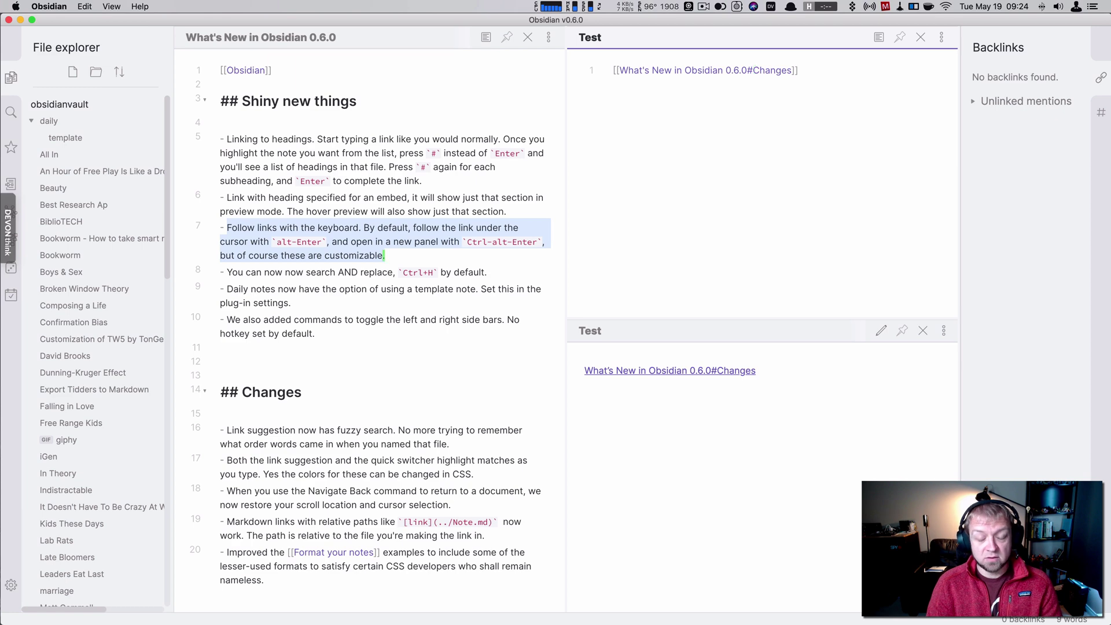
key(alt+Return)
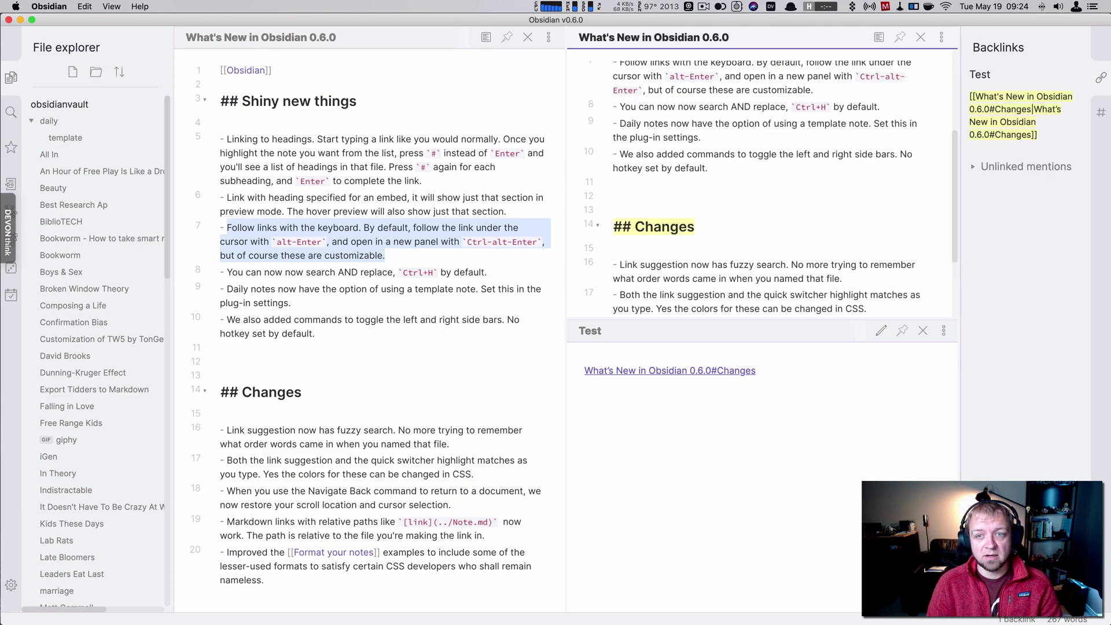
key(super+o)
text(te)
key(Return)
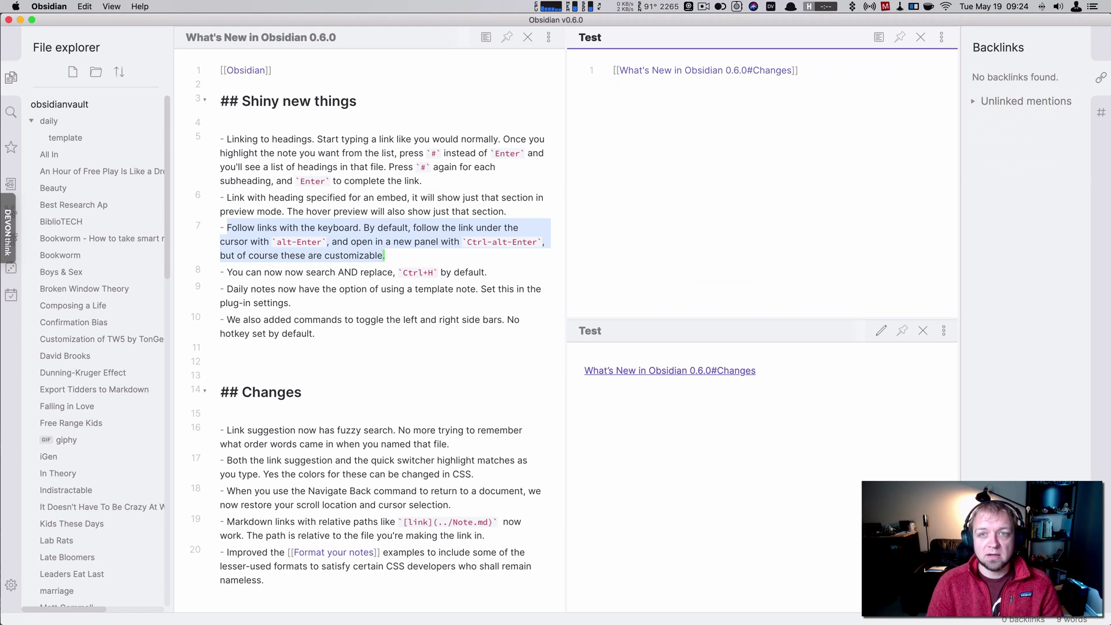
key(alt+Right)
key(alt+Right)
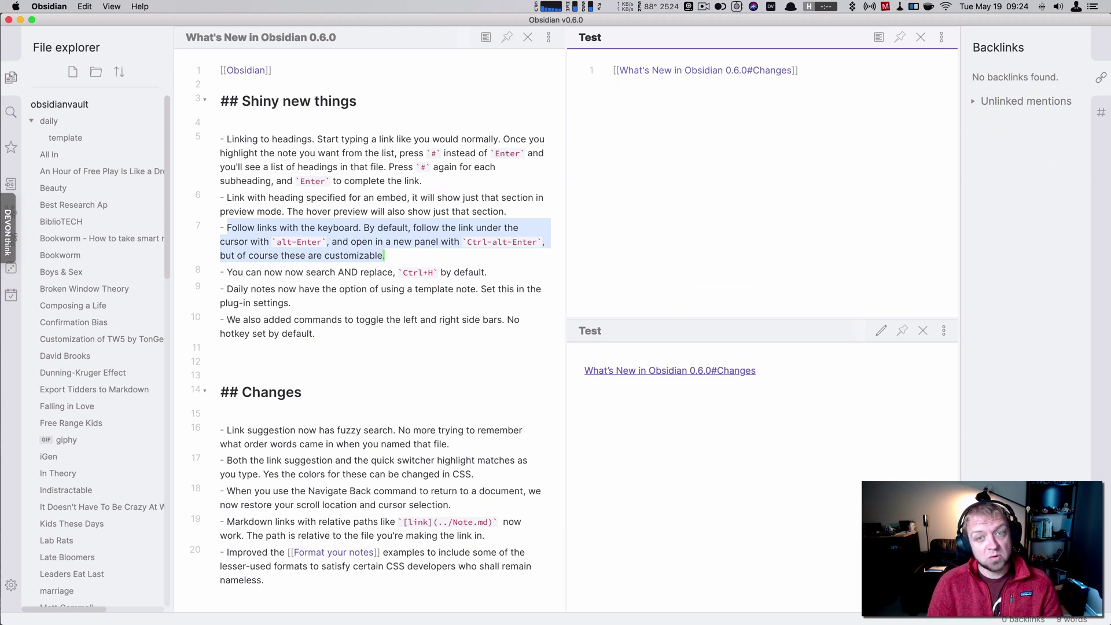
Step: Browse the new commands in Settings > Hotkeys, then close the settings window
key(super+comma)
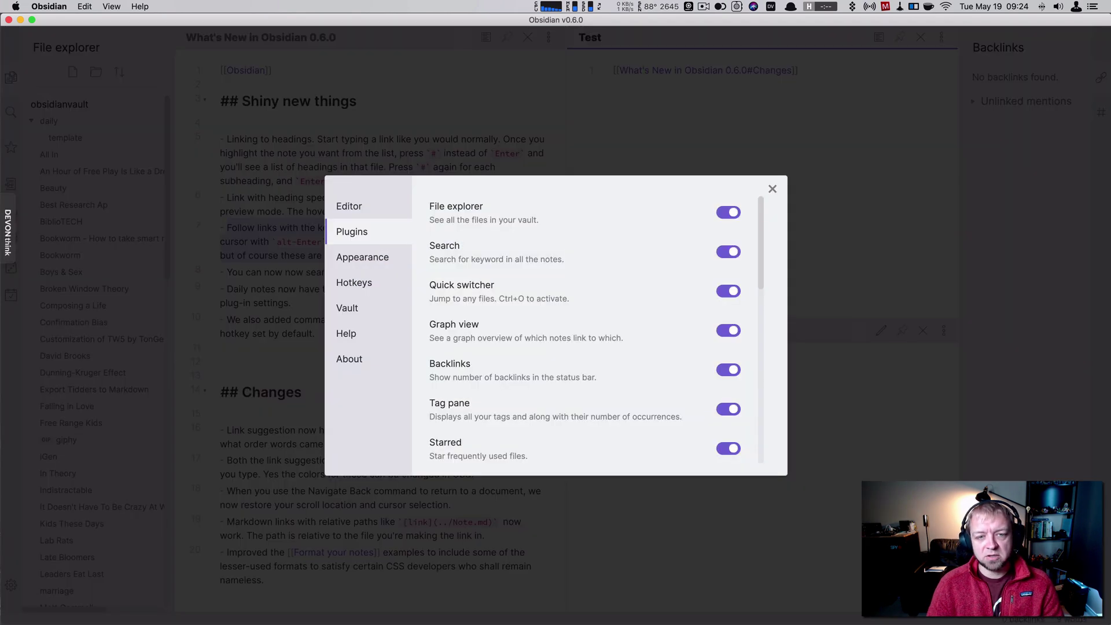
click(378, 282)
scroll(566, 412, down, 5)
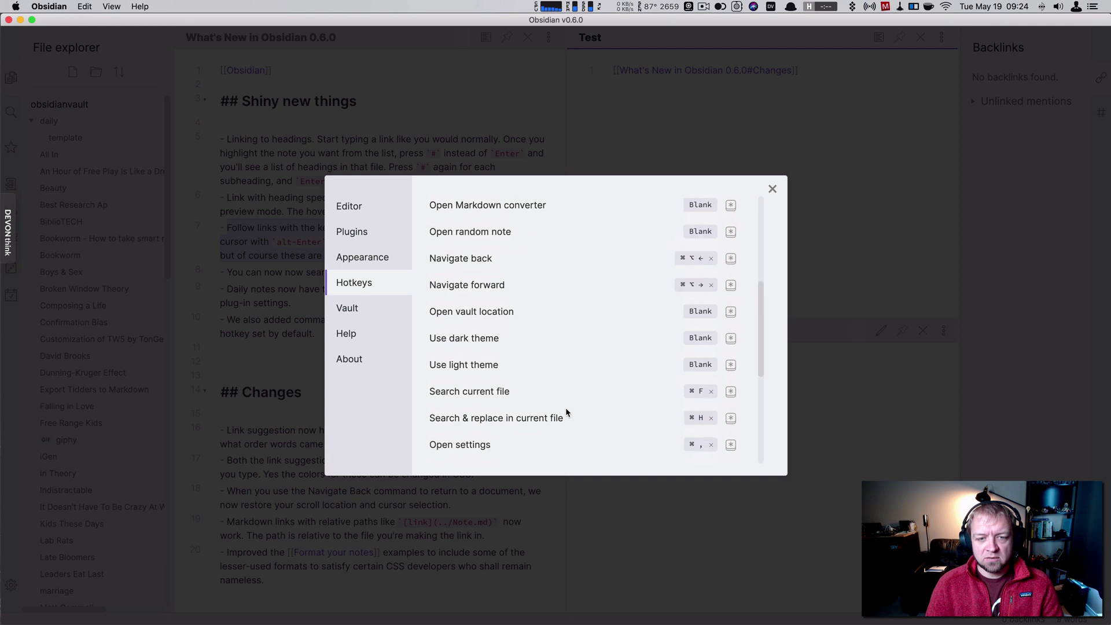
scroll(566, 408, down, 5)
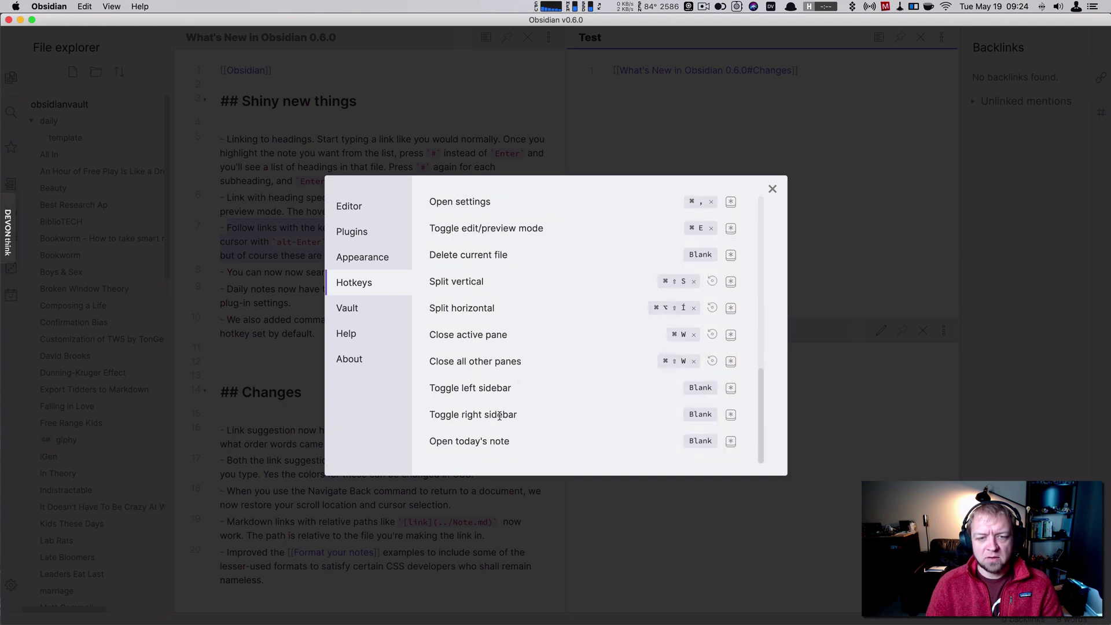
scroll(505, 422, up, 1)
scroll(498, 349, up, 4)
scroll(499, 344, up, 3)
scroll(500, 346, up, 5)
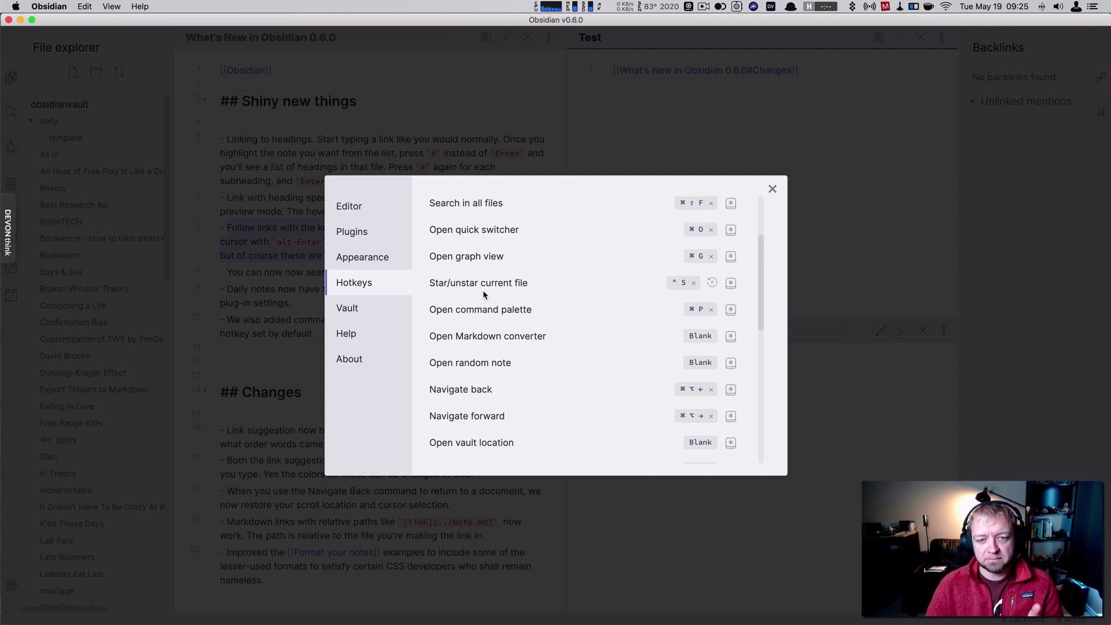
scroll(482, 290, up, 4)
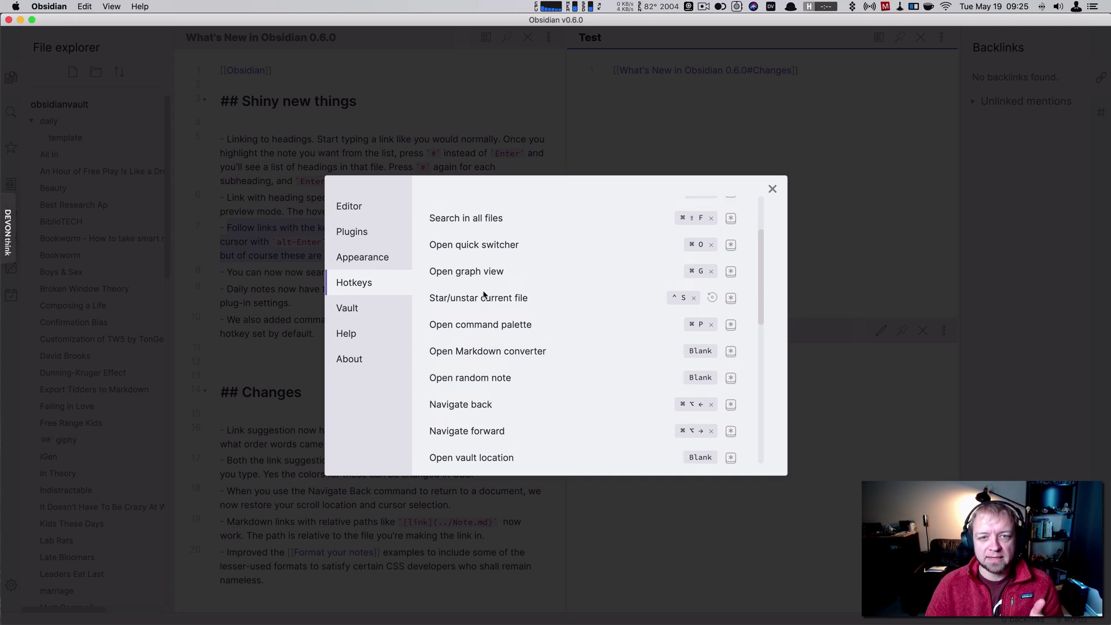
click(773, 188)
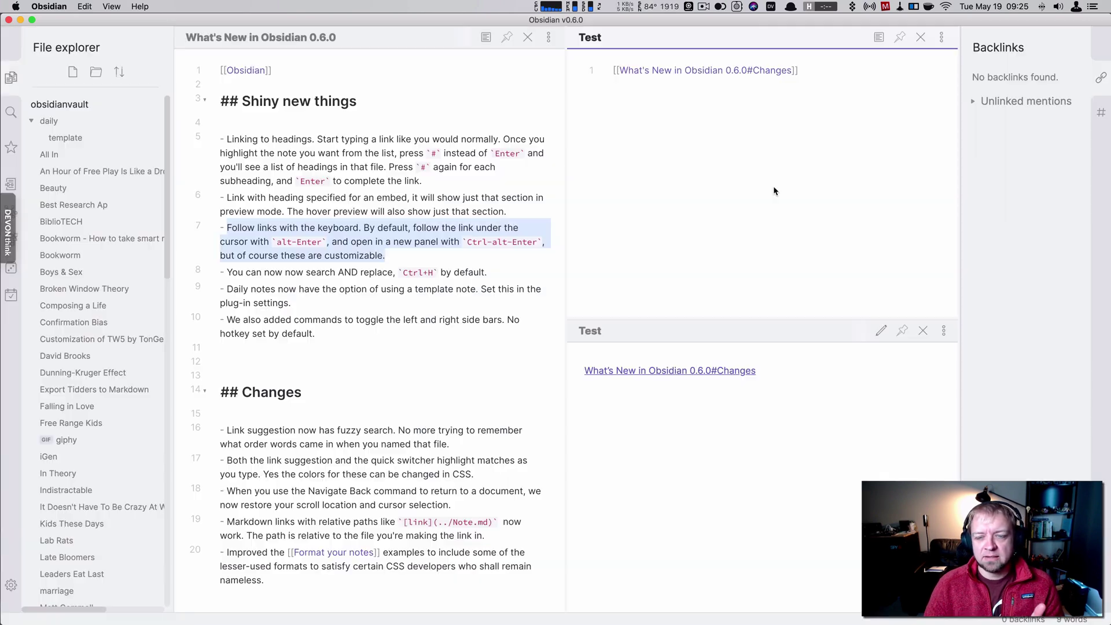
click(868, 87)
key(Left)
key(Left)
key(Left)
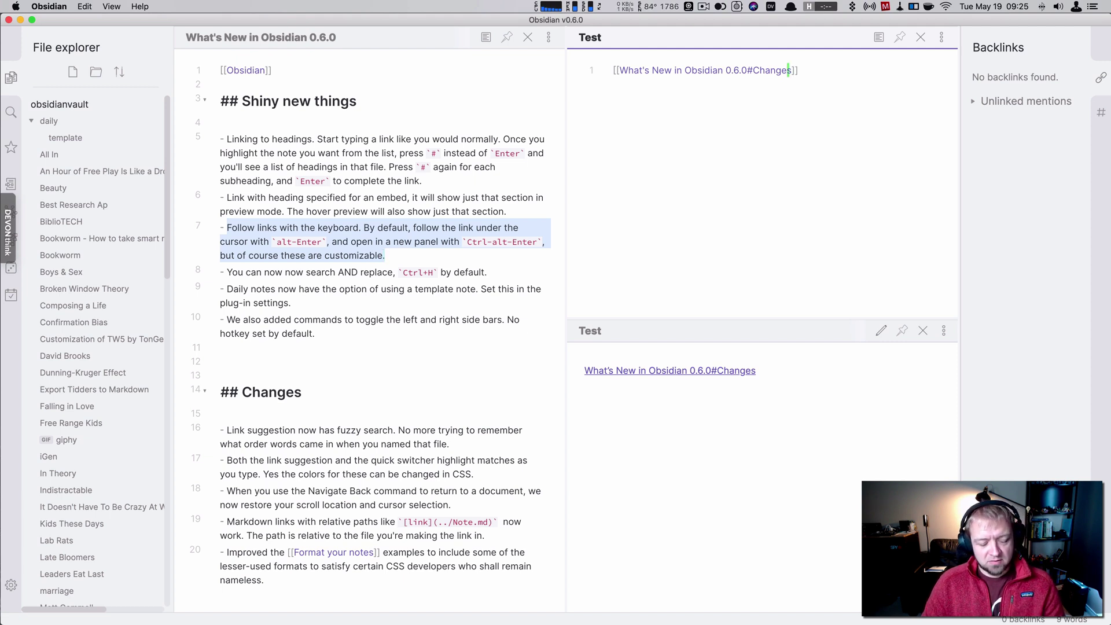
key(ctrl+alt+Return)
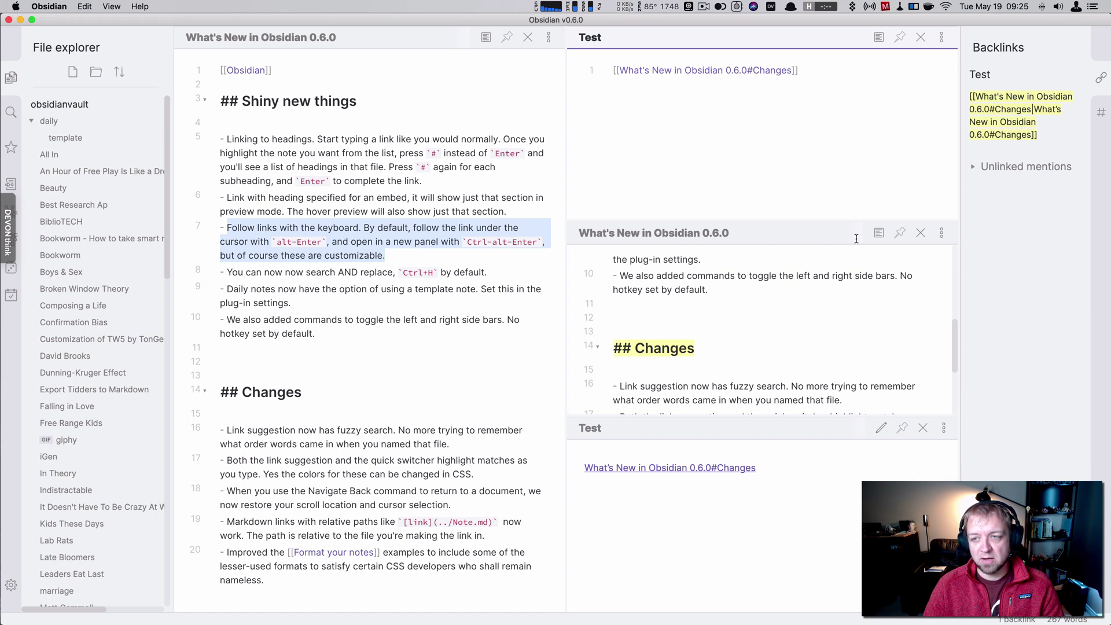
click(921, 234)
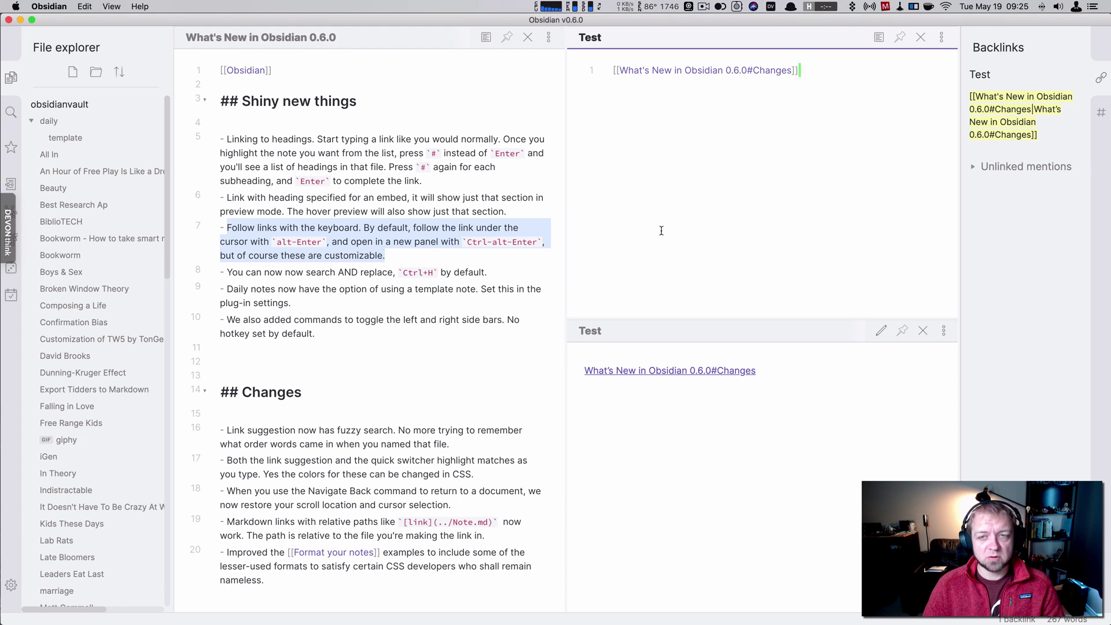
Step: Add two lines reading 'bill' below the What's New link in Test
key(Return)
key(Return)
text(bill)
key(Return)
key(Return)
text(bill)
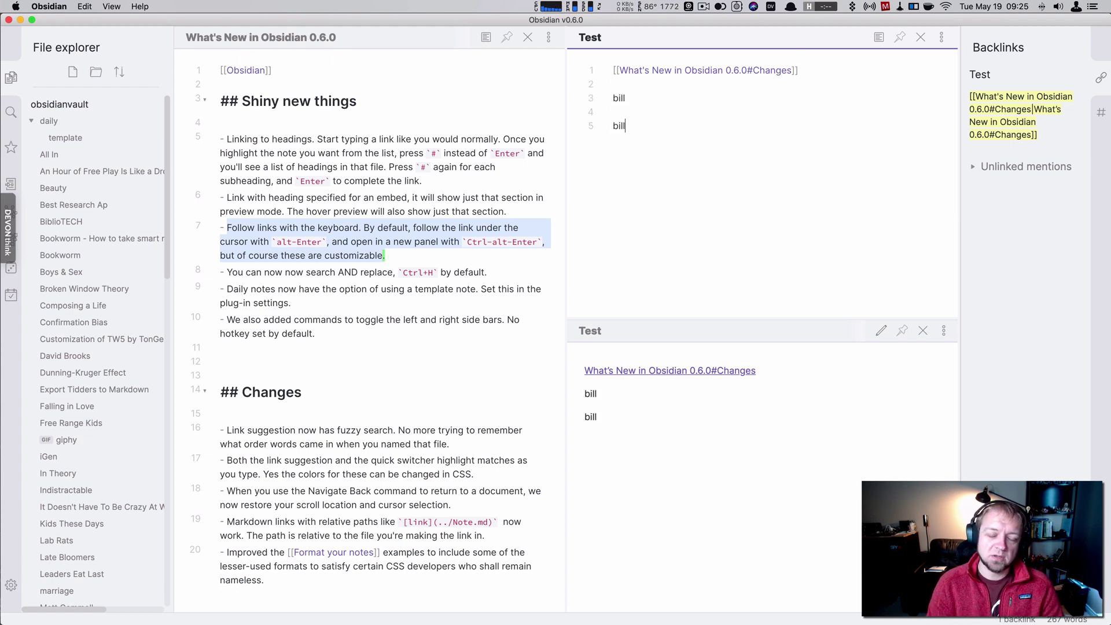
Step: Replace every 'bill' with 'jill', close the search bar, and select the daily note templates line
key(ctrl+h)
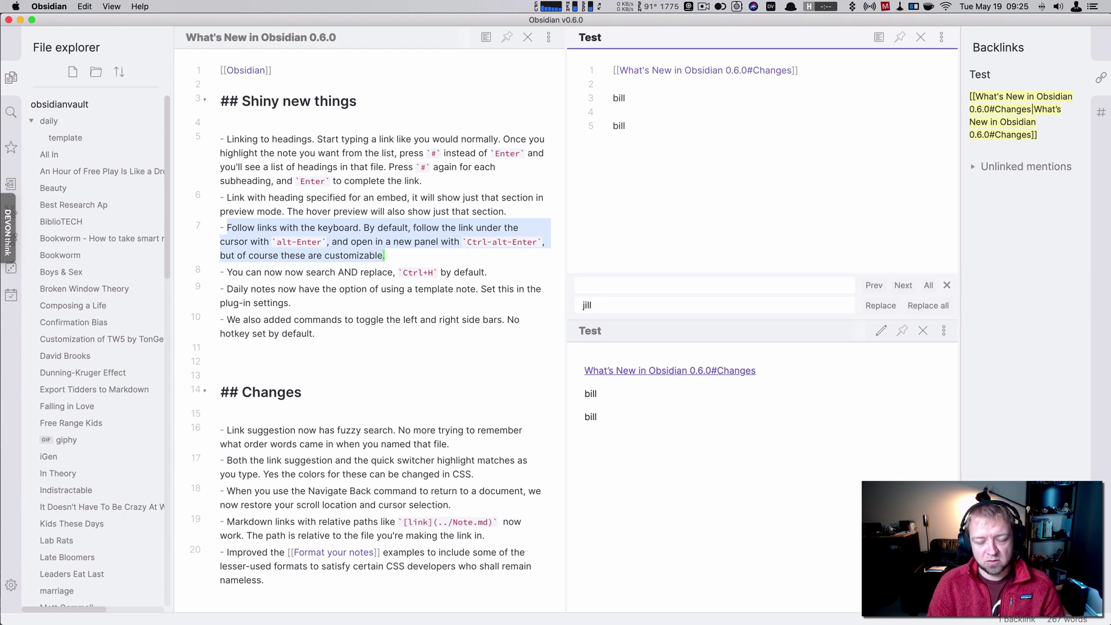
text(bill)
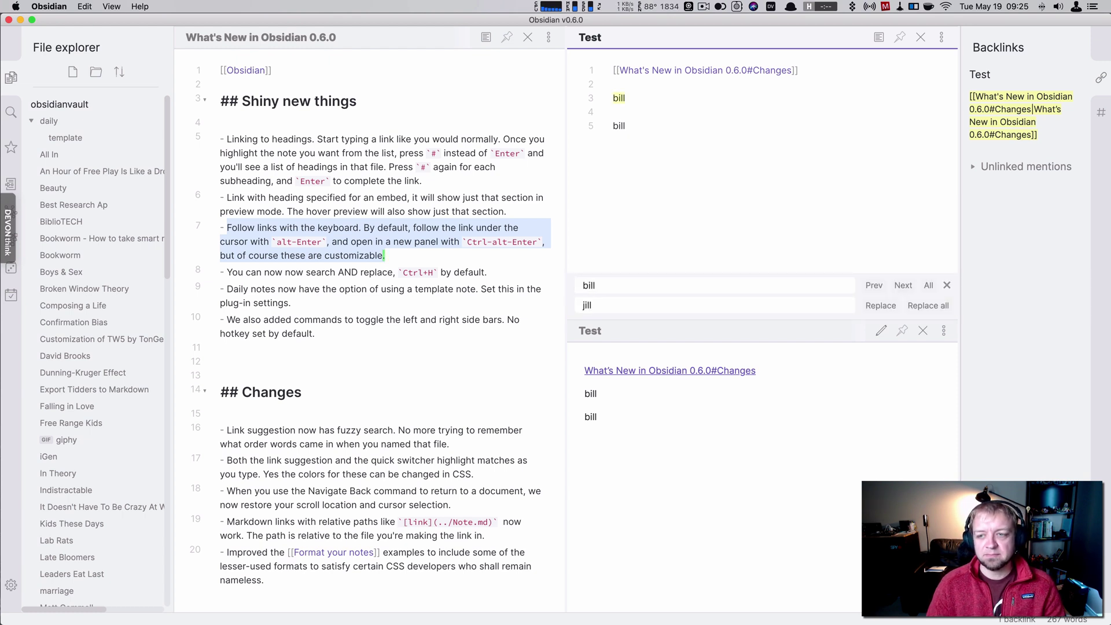
click(916, 307)
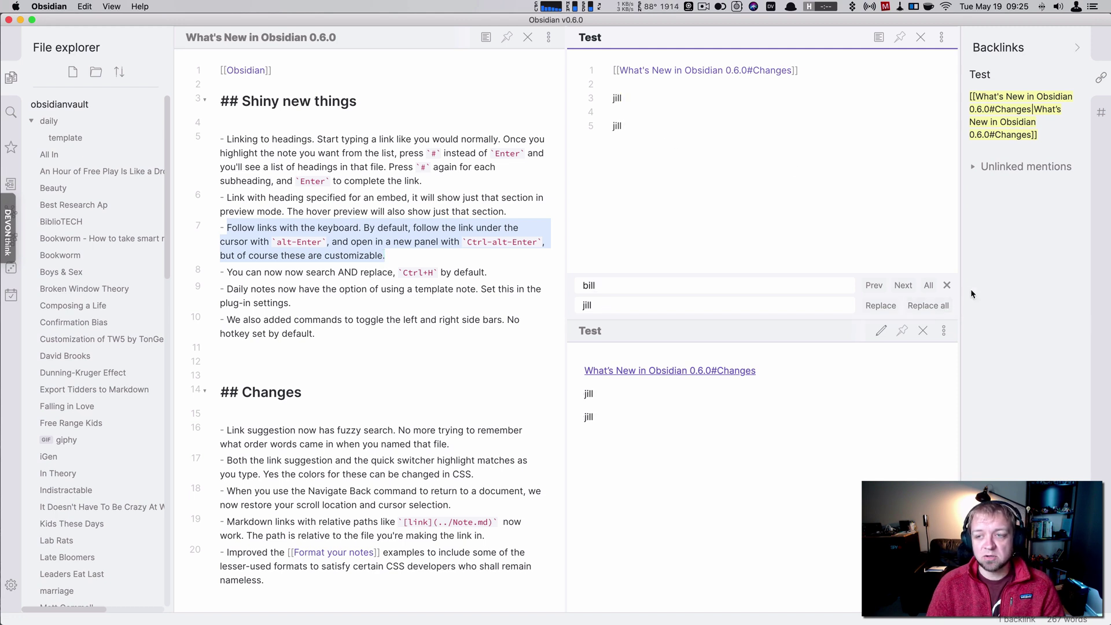
click(947, 286)
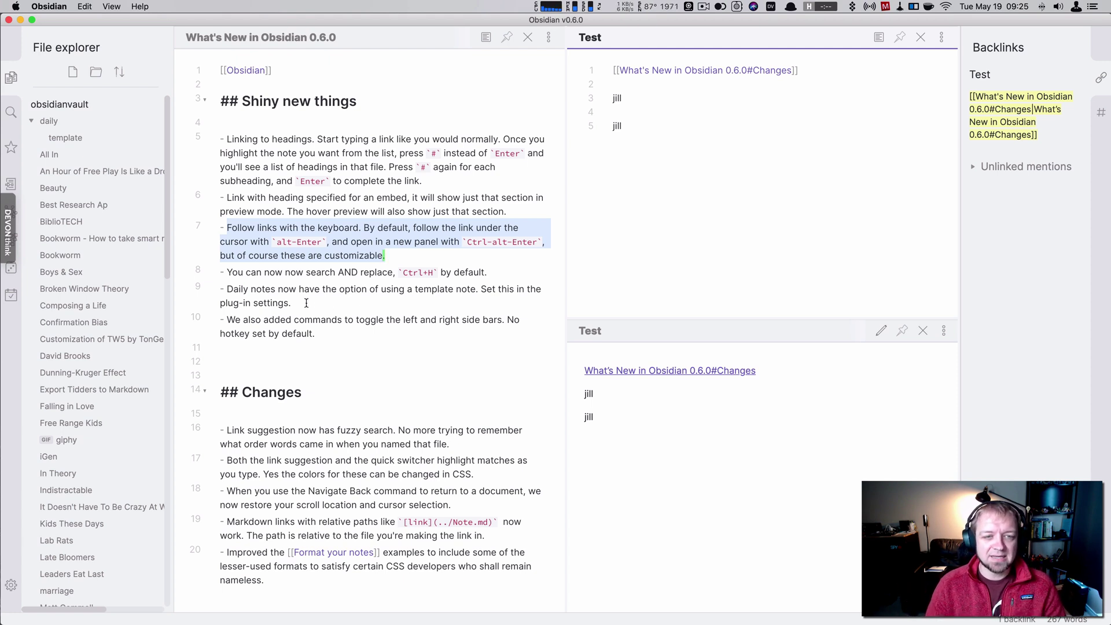
drag(305, 303, 229, 292)
key(super+comma)
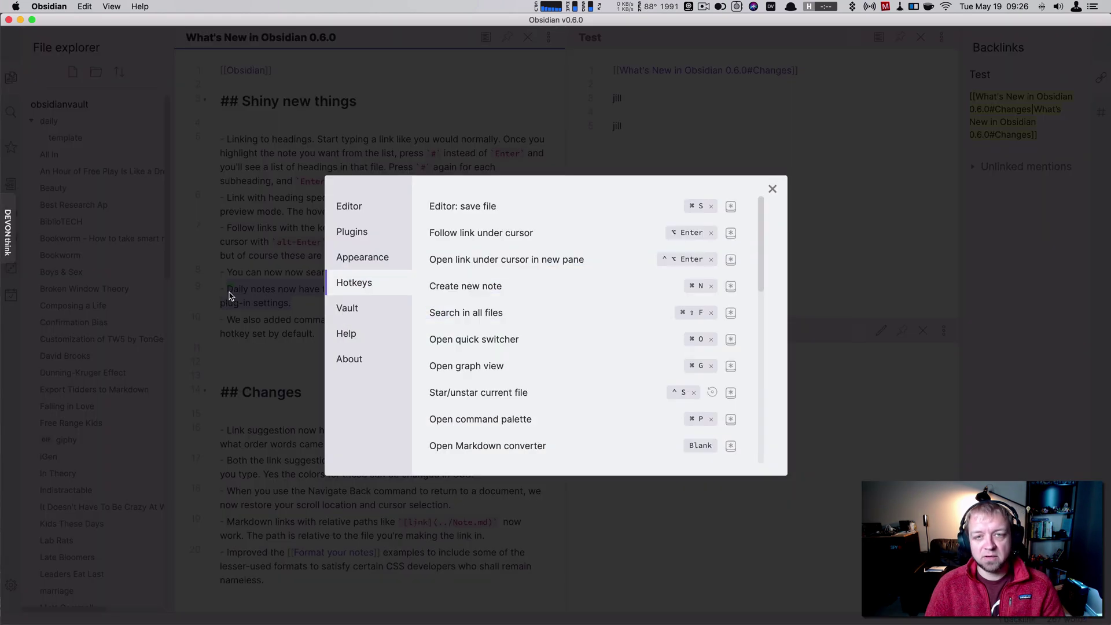
click(341, 235)
scroll(605, 377, down, 10)
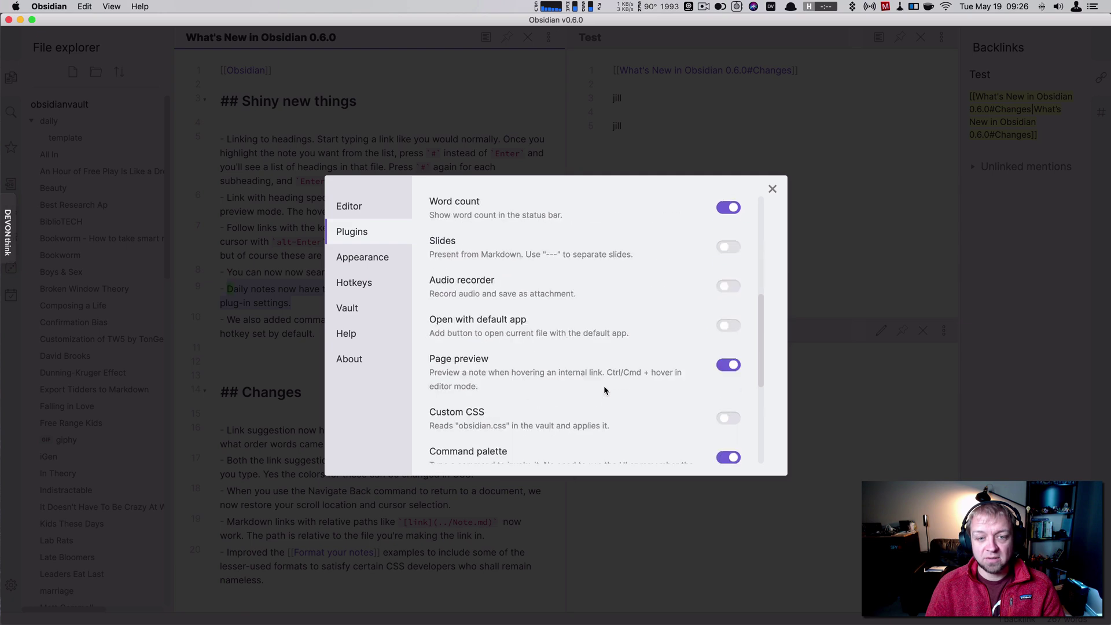
scroll(603, 387, down, 5)
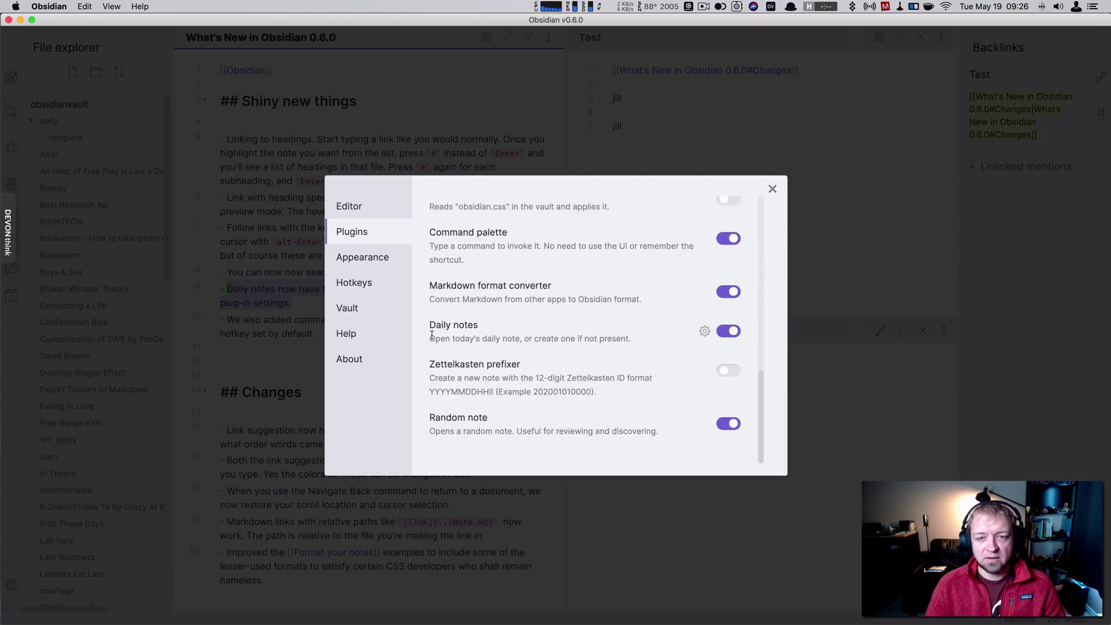
click(704, 332)
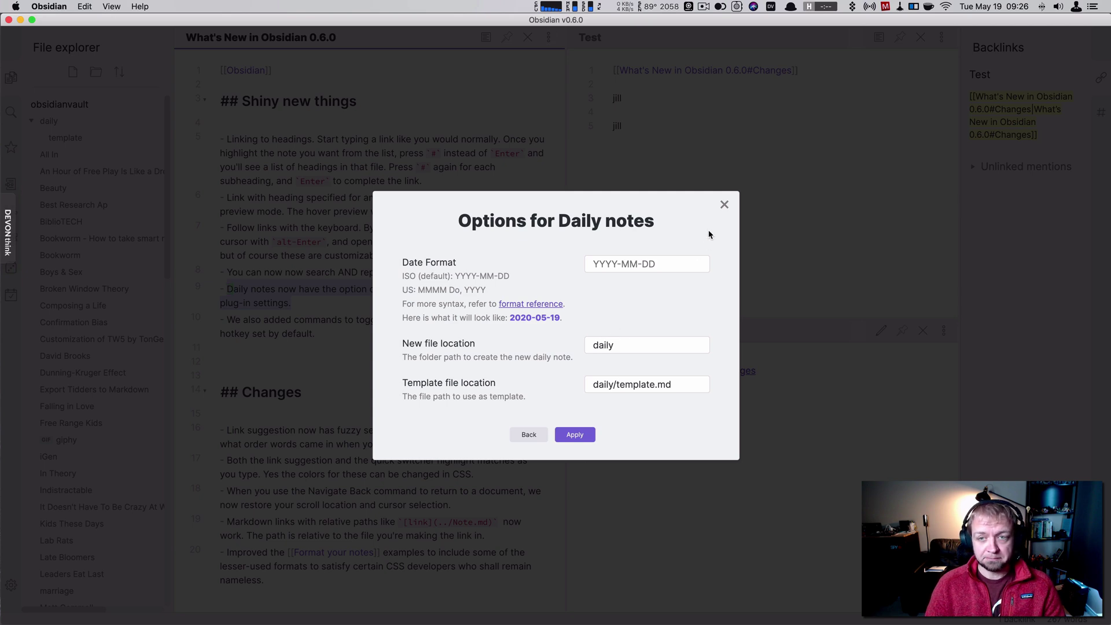
click(724, 204)
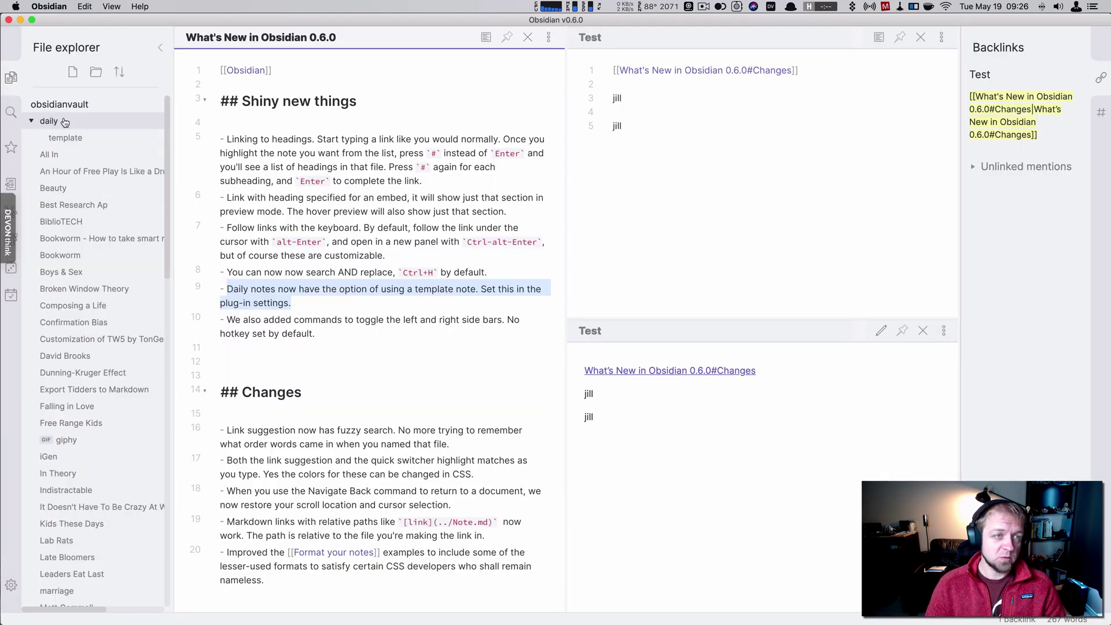
key(super+comma)
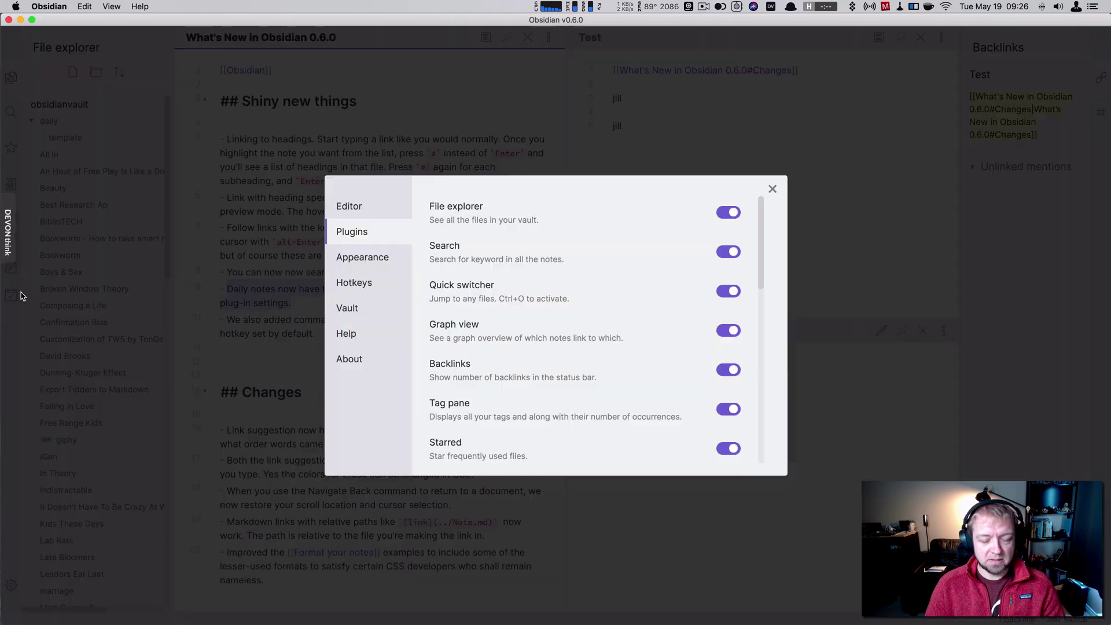
scroll(662, 370, down, 10)
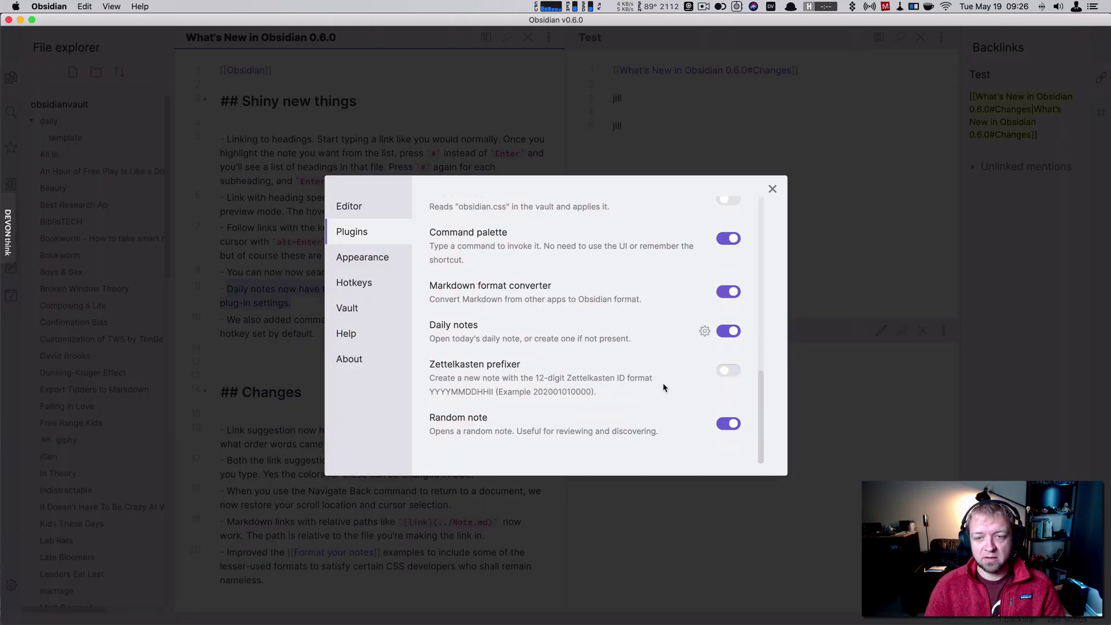
click(704, 333)
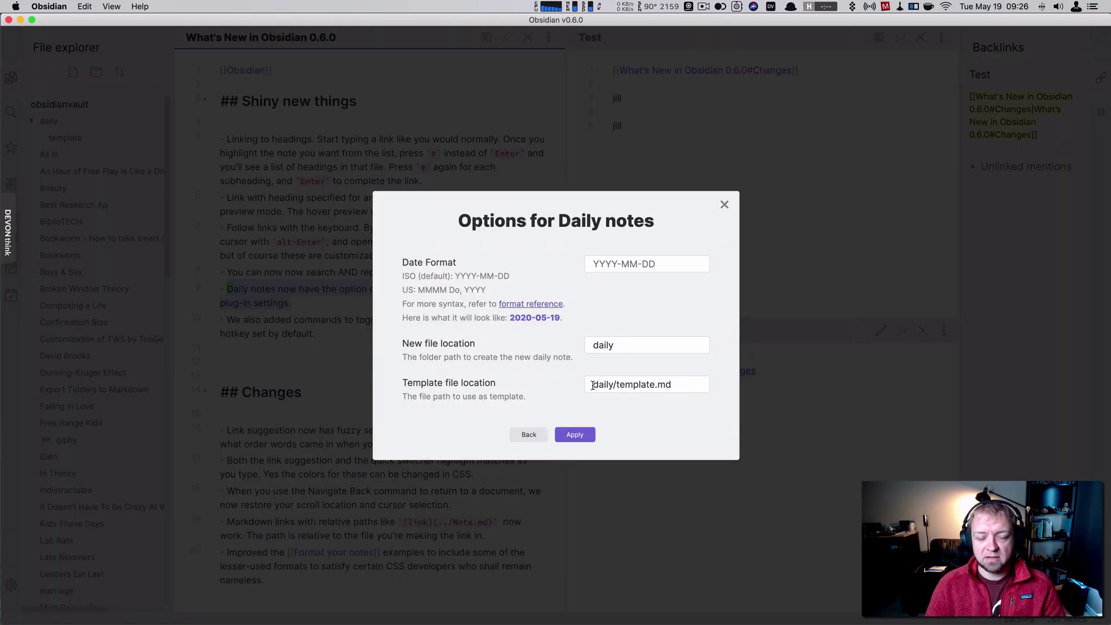
click(723, 204)
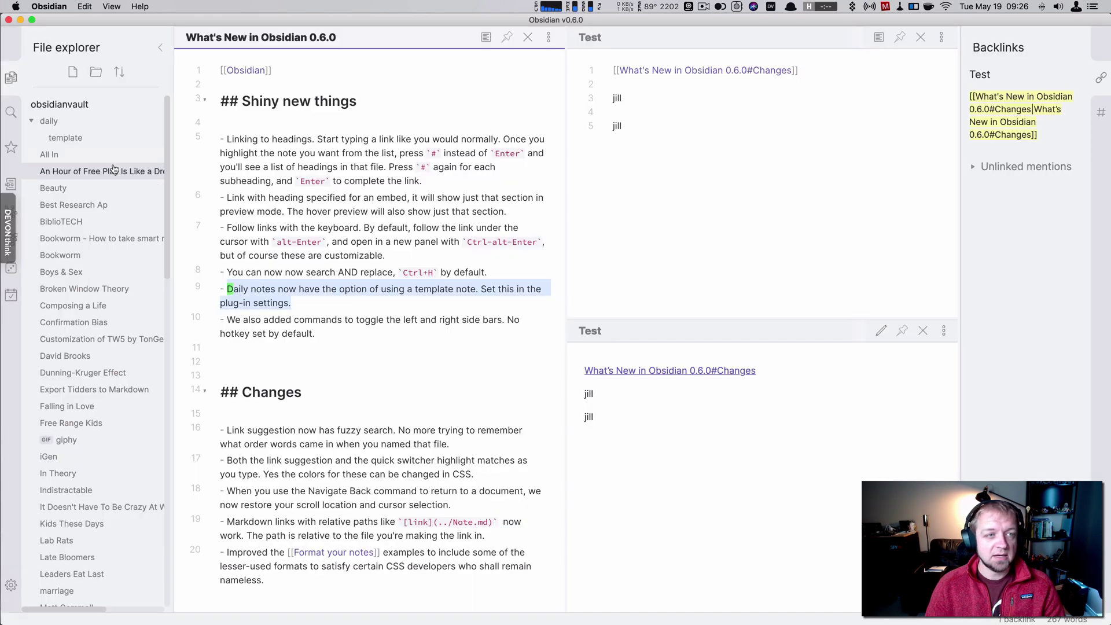
Step: Create today's daily note from the template and answer the first question with 'runs and coffiee'
click(82, 144)
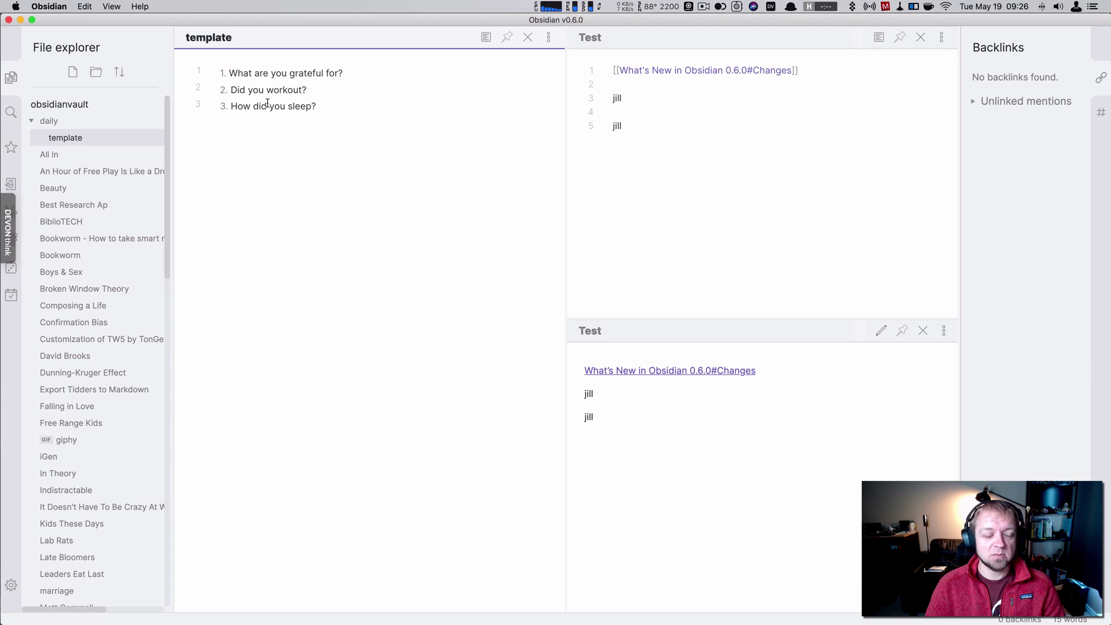
click(12, 299)
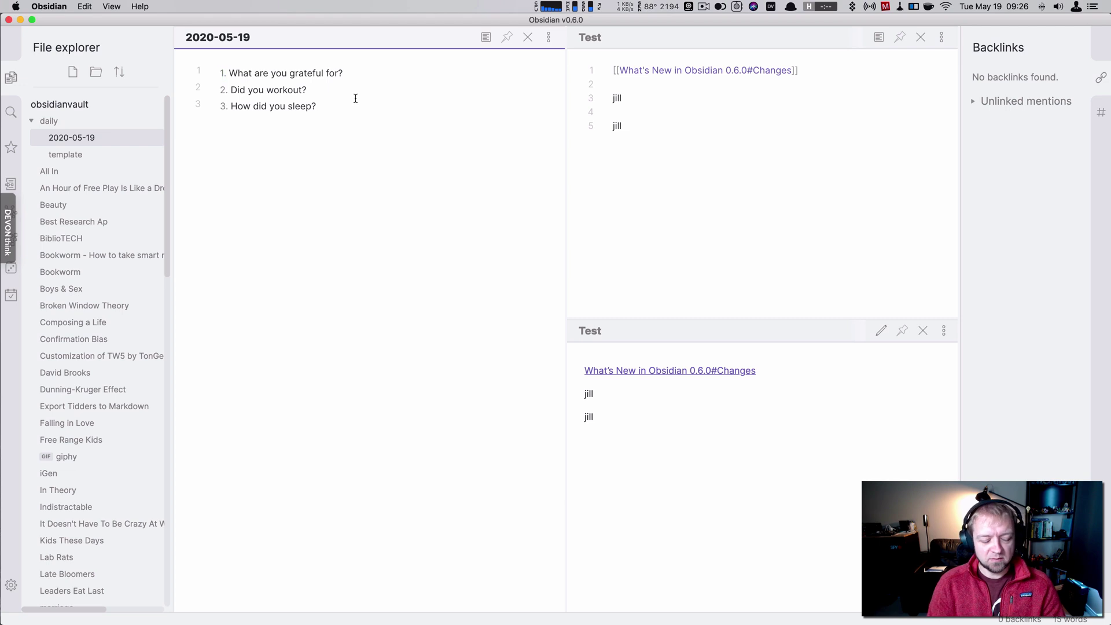
click(355, 74)
key(Return)
key(BackSpace)
key(BackSpace)
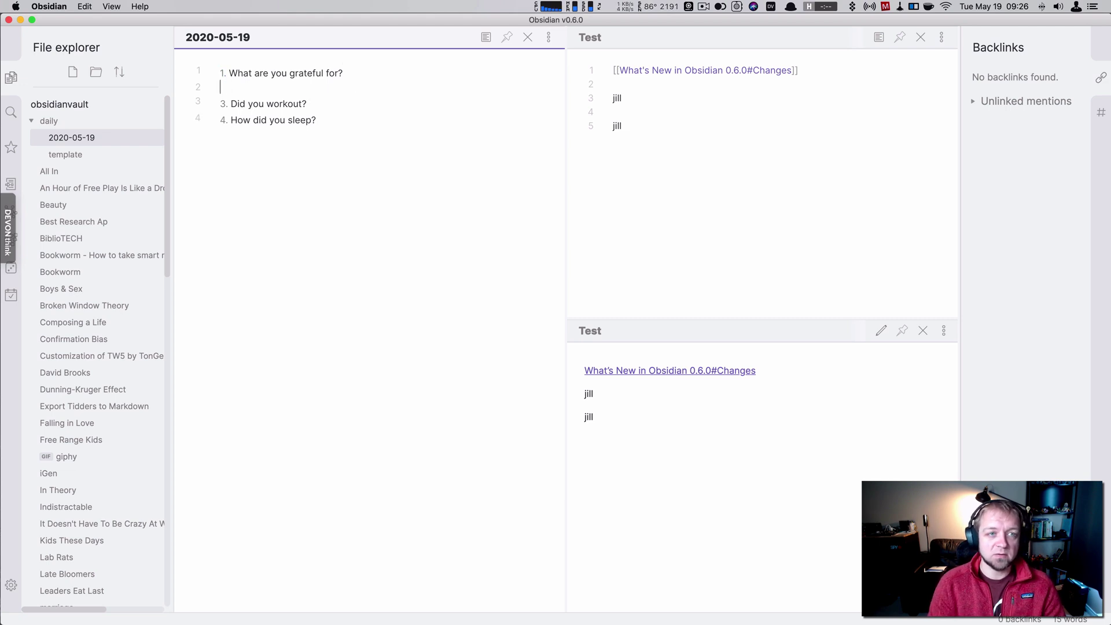
key(Tab)
text(- runs)
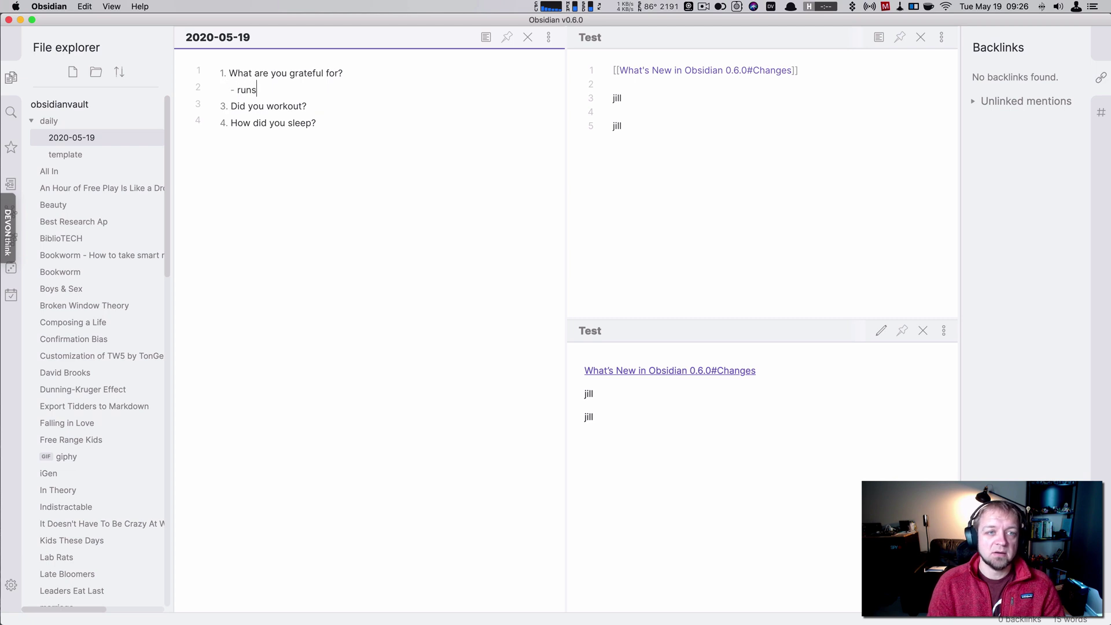
text( and coffi)
text(ee)
Step: Answer the workout question with an indented 'Yup 10km' bullet, fixing a typo
key(Down)
key(Return)
key(BackSpace)
key(BackSpace)
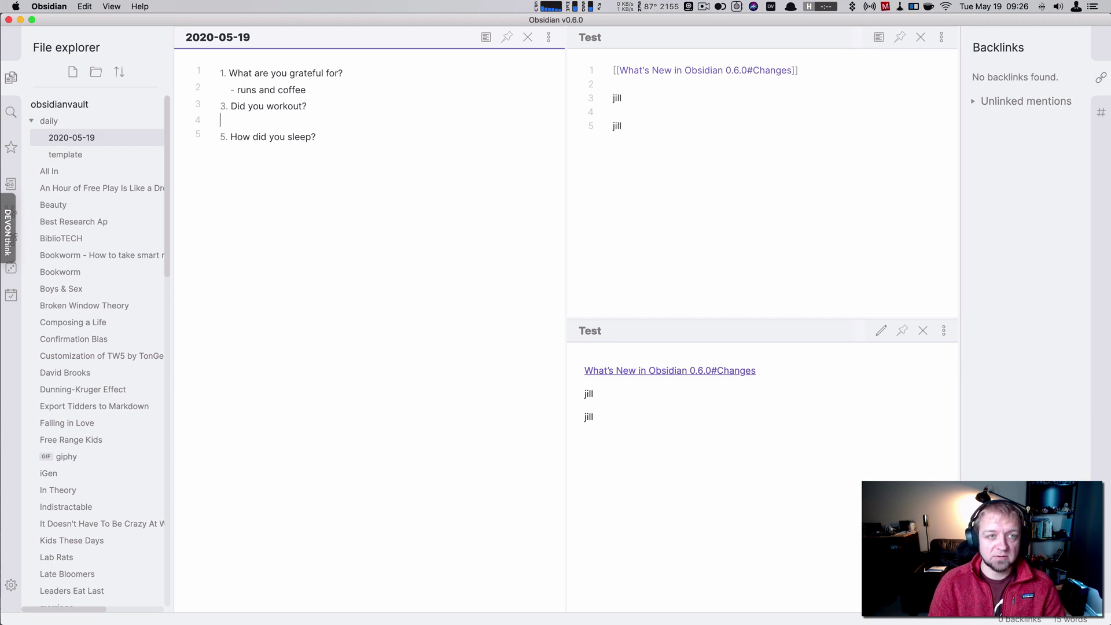
text(-)
key(Tab)
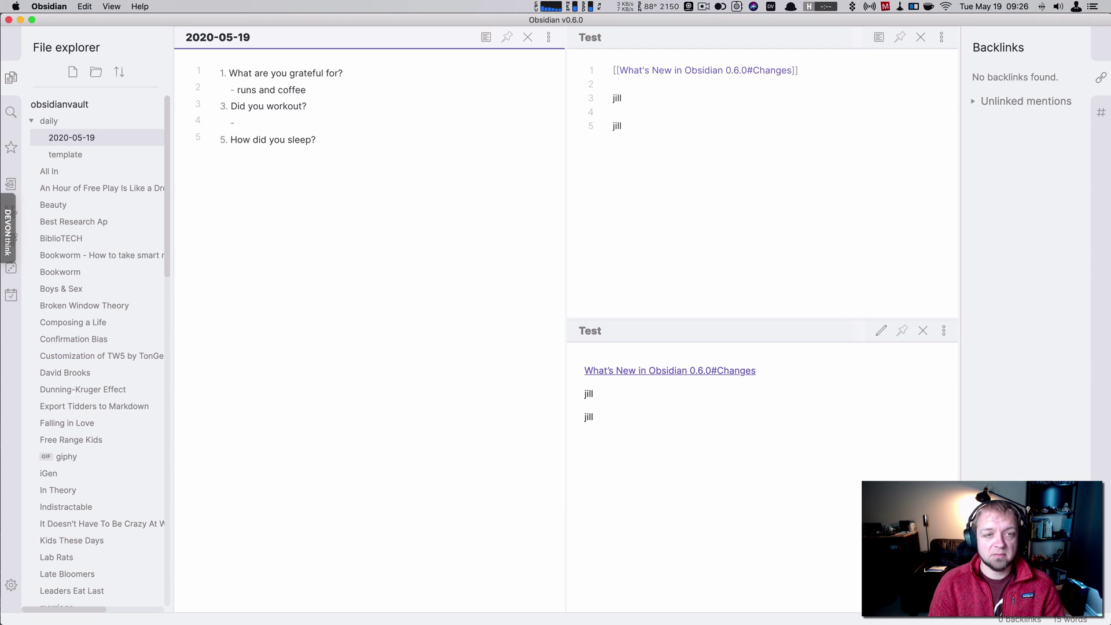
text(Yup 10km o)
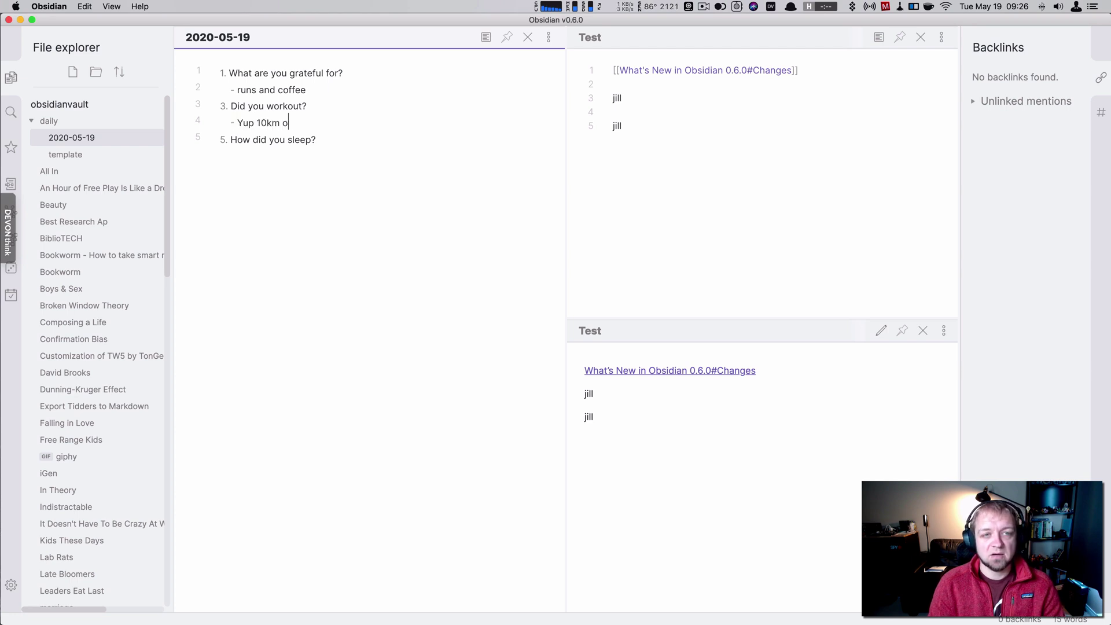
text(n Thea)
key(BackSpace)
key(BackSpace)
text(ome)
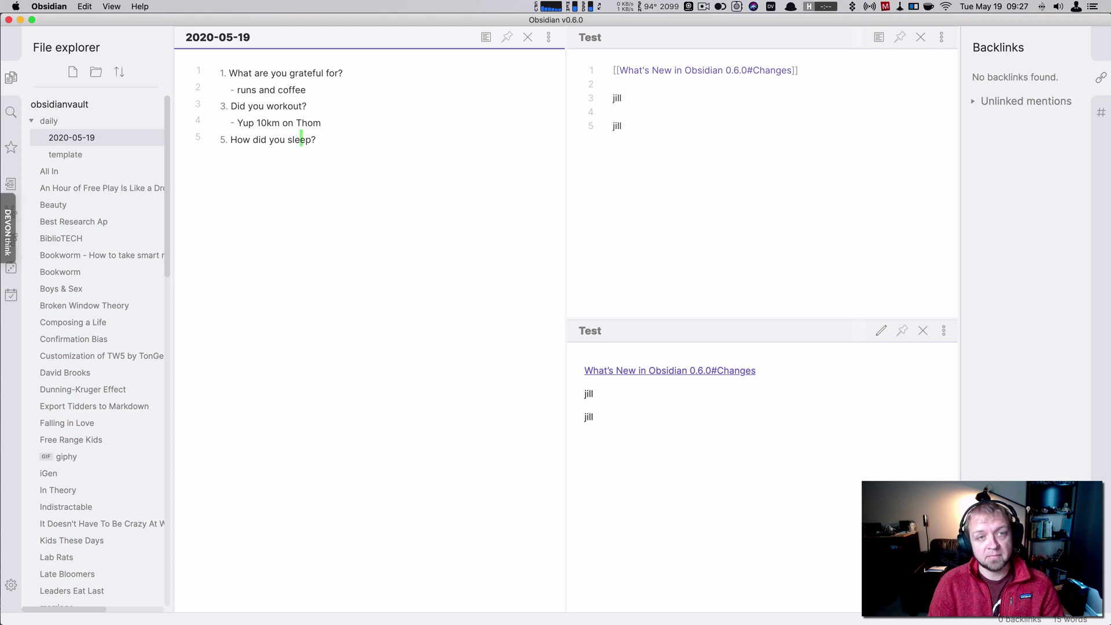
Step: Answer 'How did you sleep?' with an indented bullet 'with my eyes closed'
key(Down)
key(Return)
key(BackSpace)
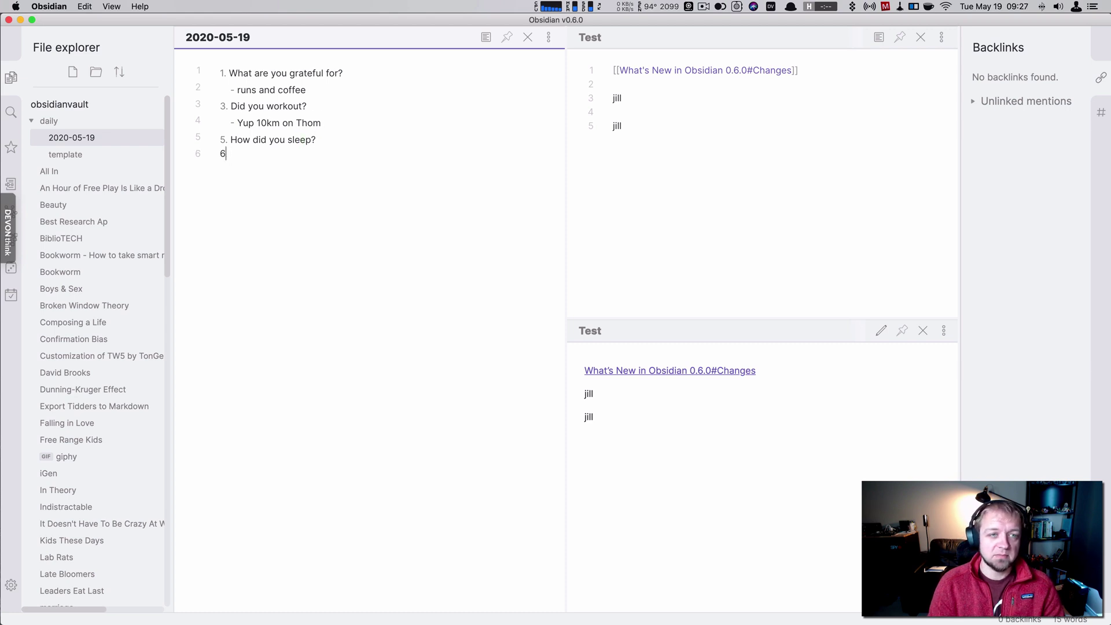
key(BackSpace)
key(BackSpace)
text(-)
key(Tab)
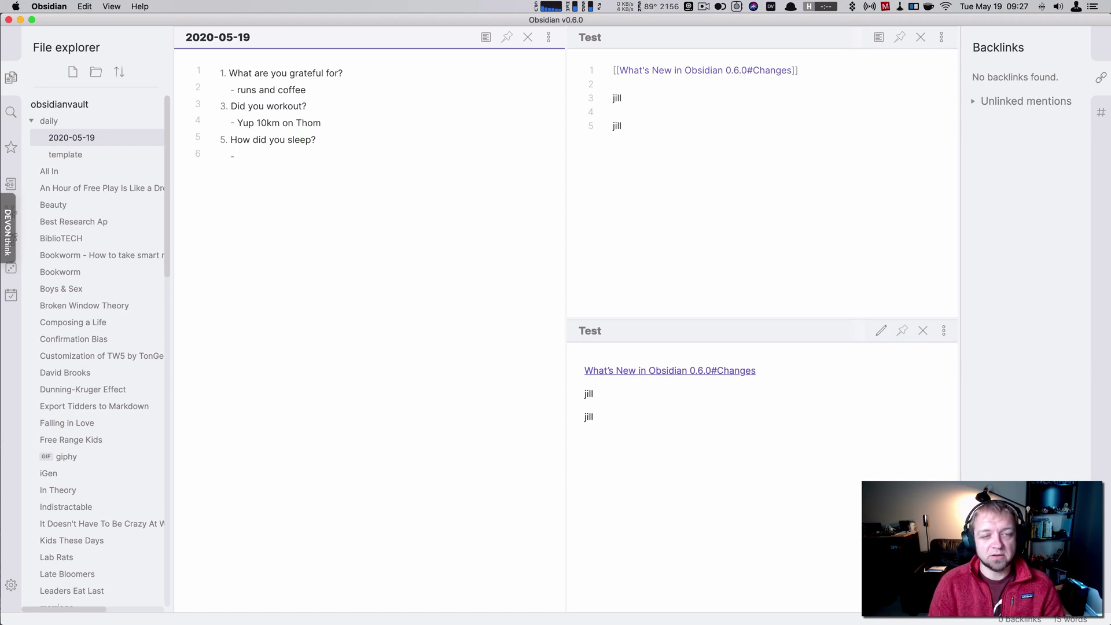
text(with my eye)
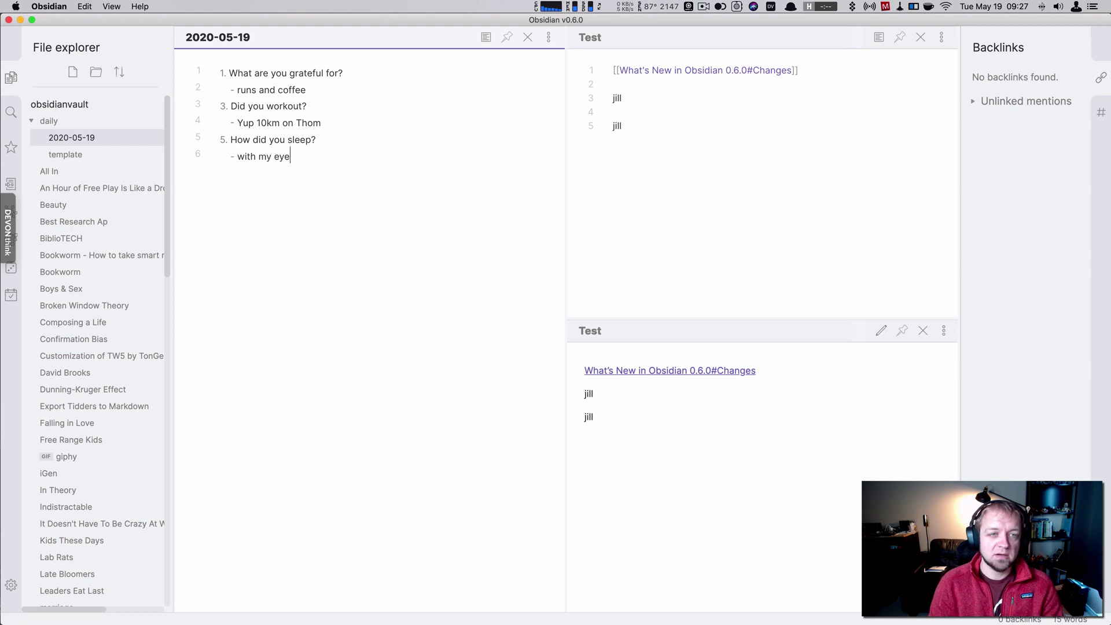
text(s closed)
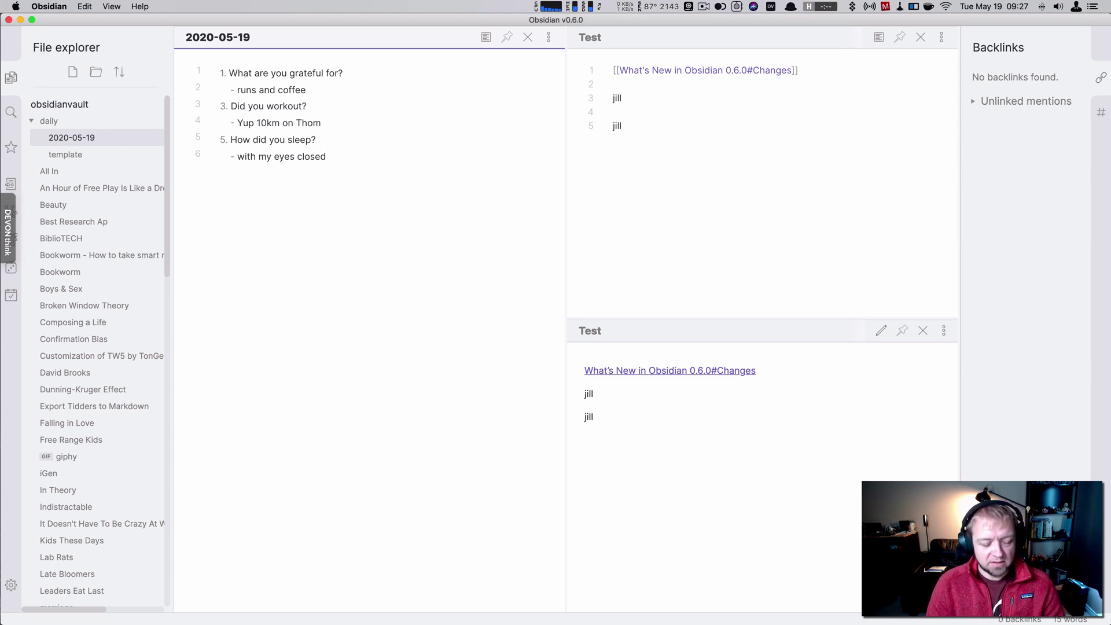
Step: Open What's New in Obsidian 0.6.0 via the quick switcher and select its sidebar-toggling line
key(cmd+o)
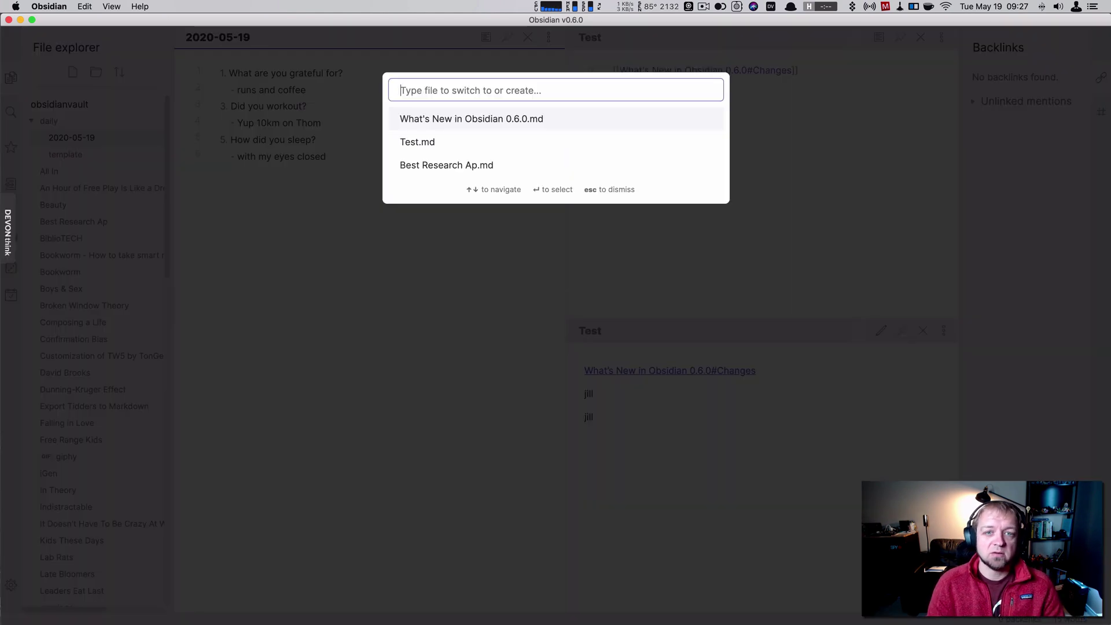
key(Return)
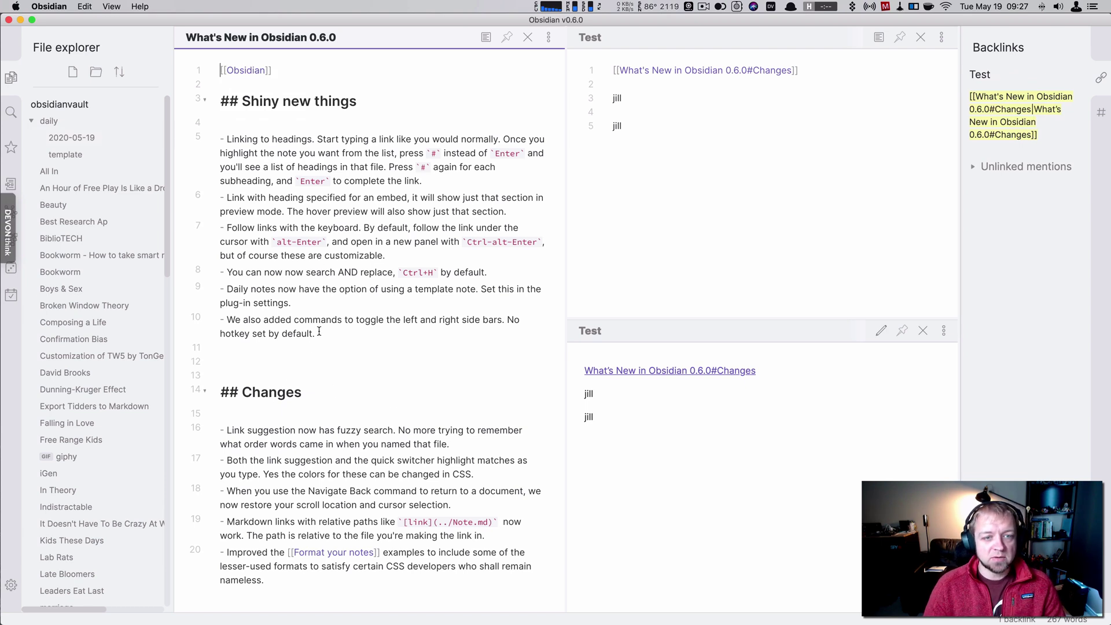
drag(319, 331, 226, 321)
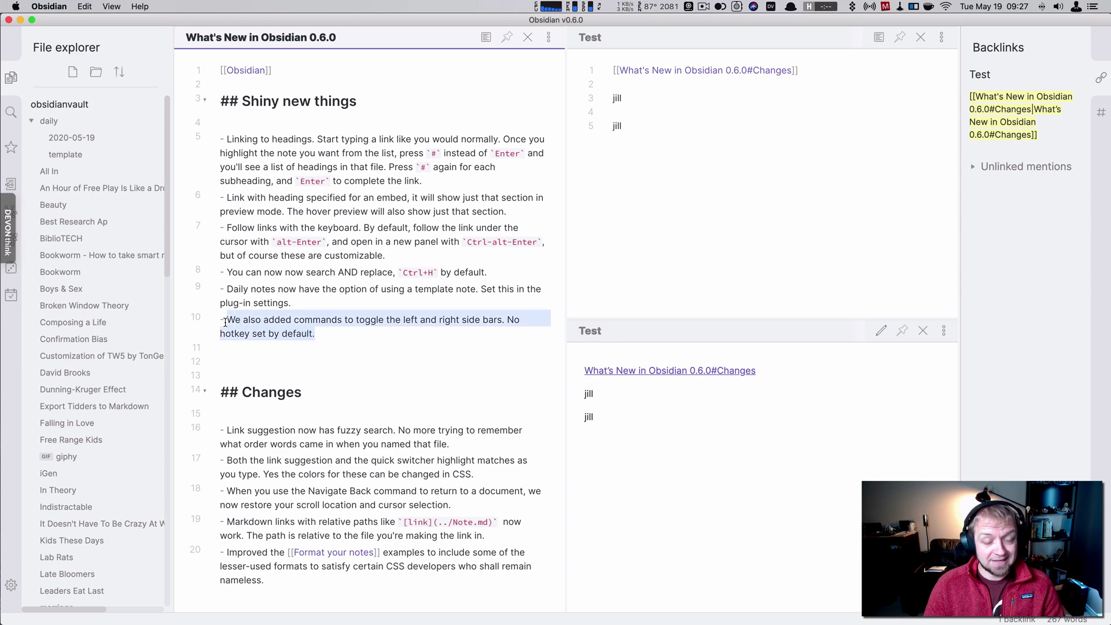
Step: In Settings > Hotkeys, assign ⌘⇧O to Open today's note
key(super+comma)
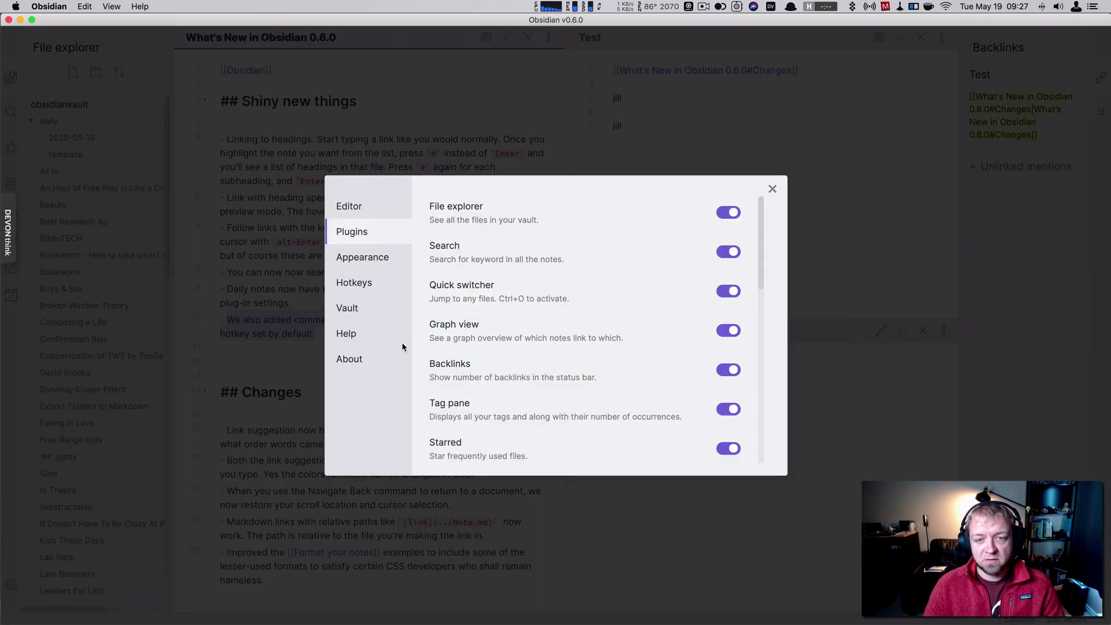
click(389, 285)
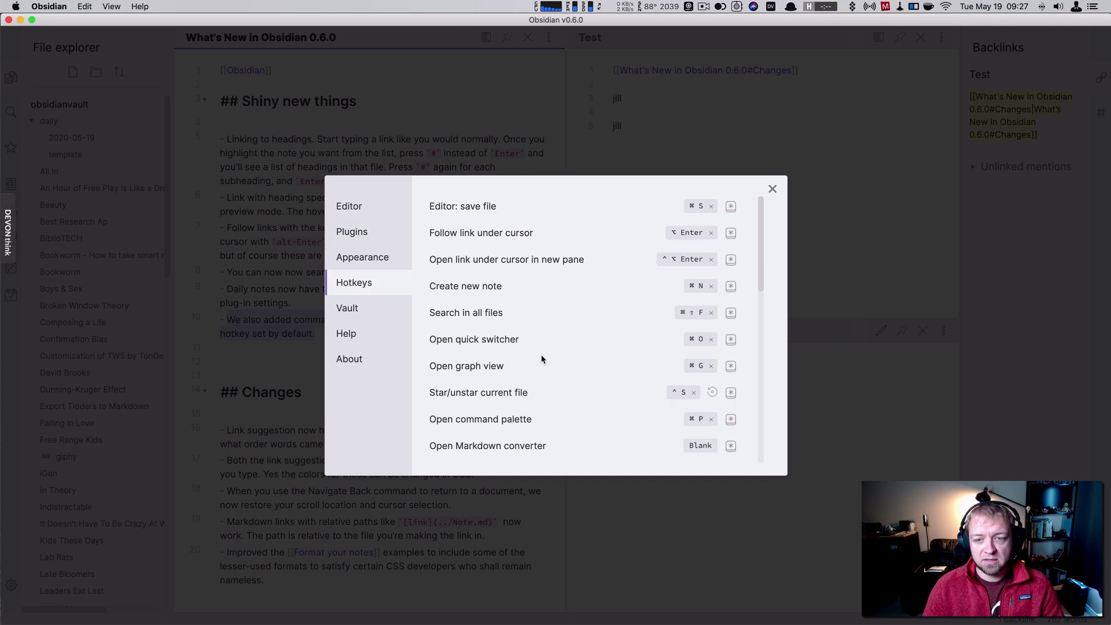
scroll(553, 373, down, 10)
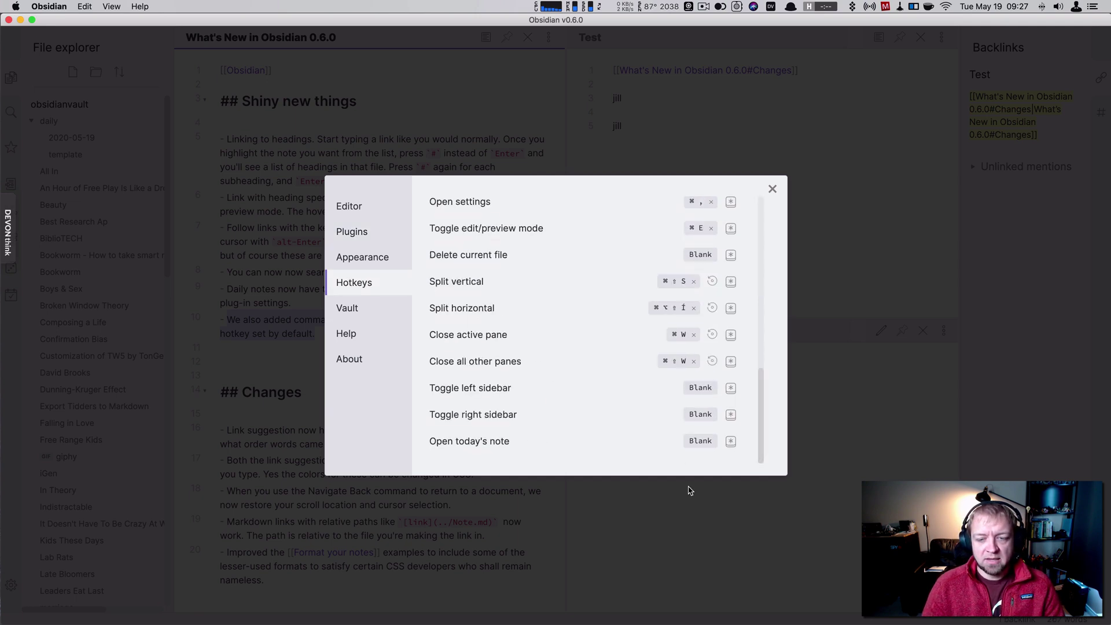
click(772, 189)
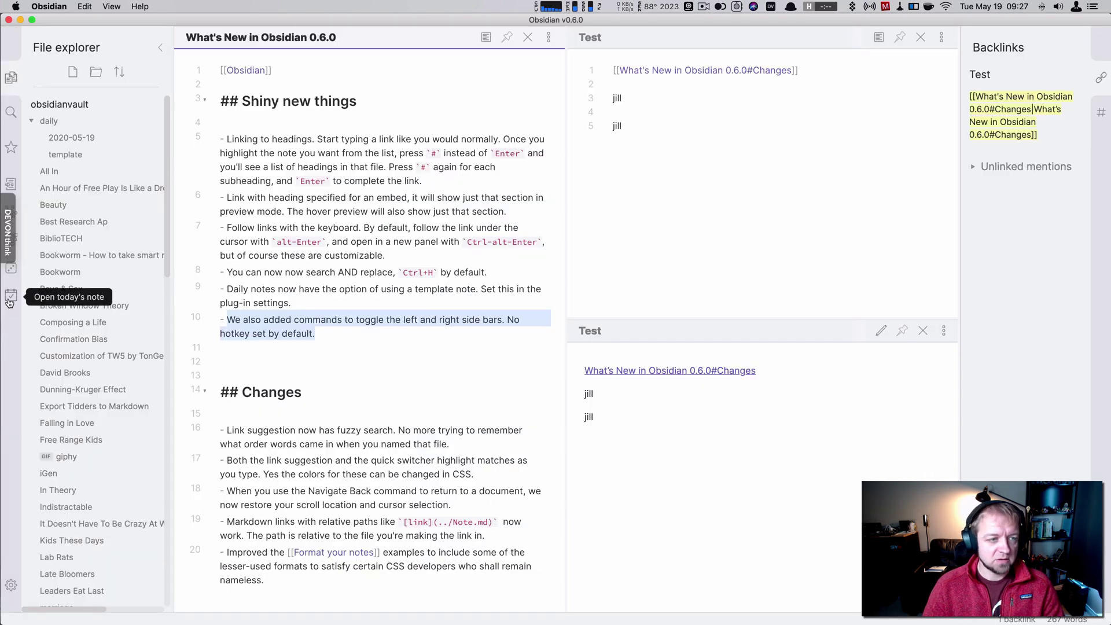
key(cmd+comma)
scroll(422, 429, down, 10)
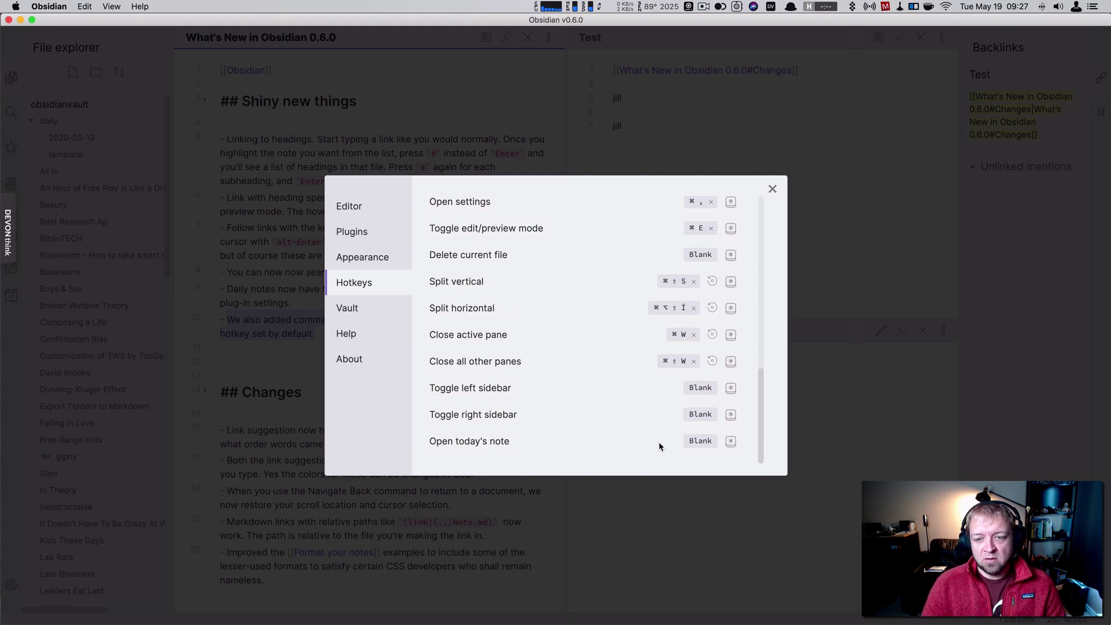
click(730, 442)
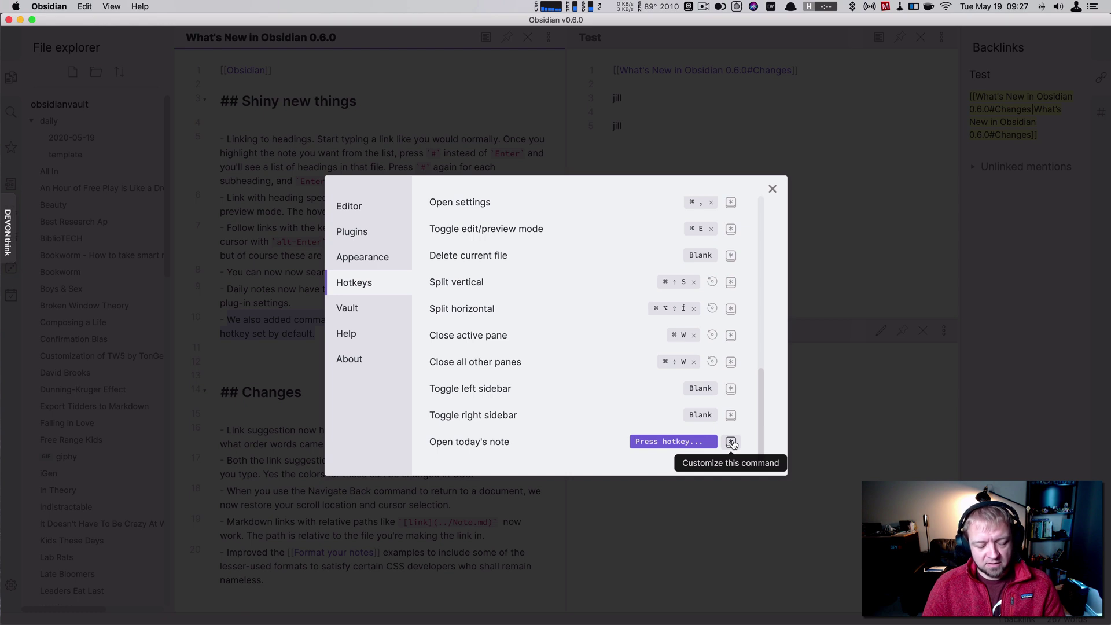
key(super+shift+o)
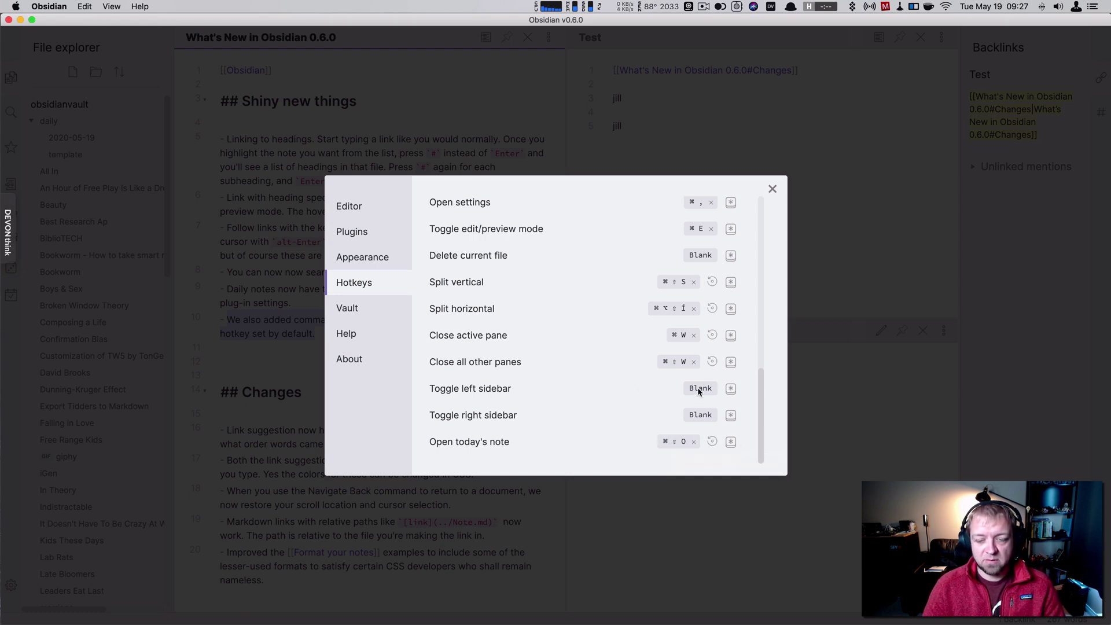
Step: Give Toggle left sidebar ⌘⇧L (removing ⌘⇧S) and Toggle right sidebar ⌘⇧R
click(730, 388)
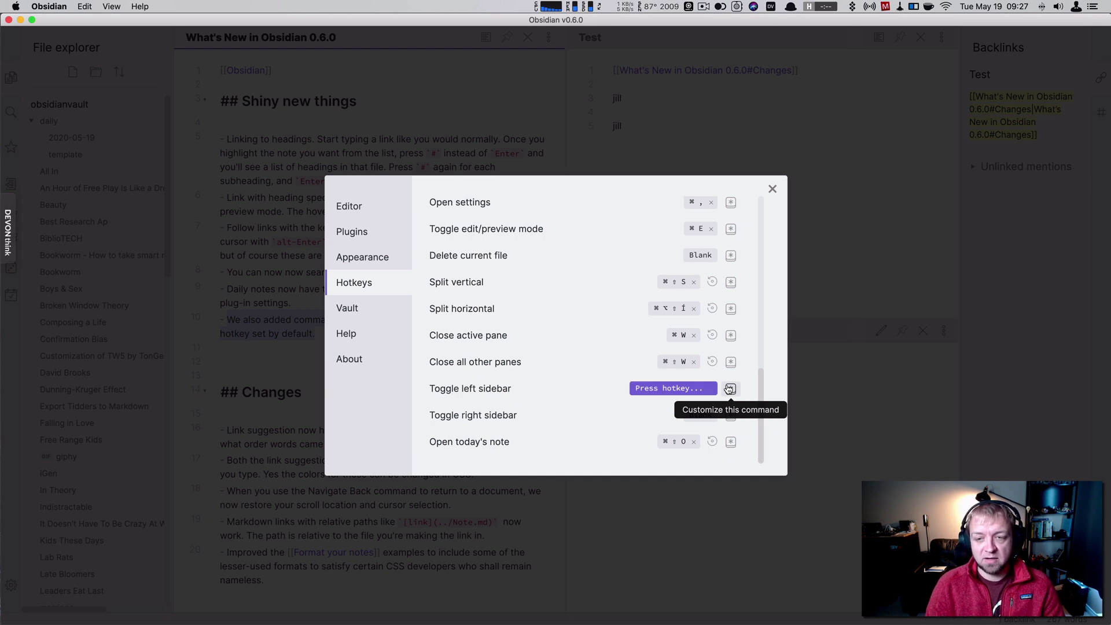
key(super+shift+s)
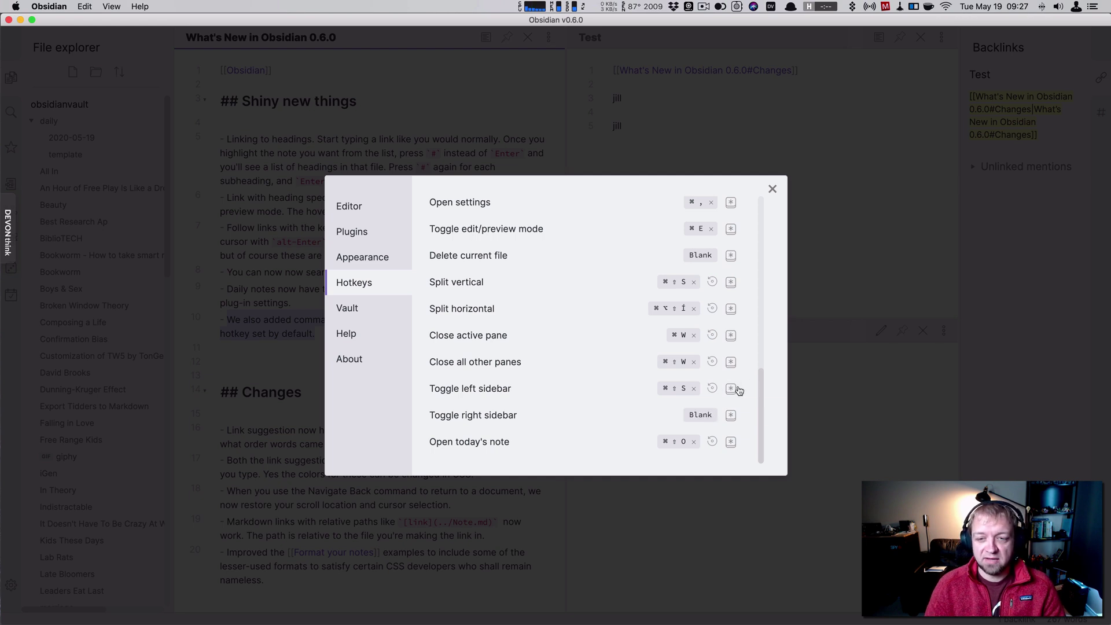
click(732, 389)
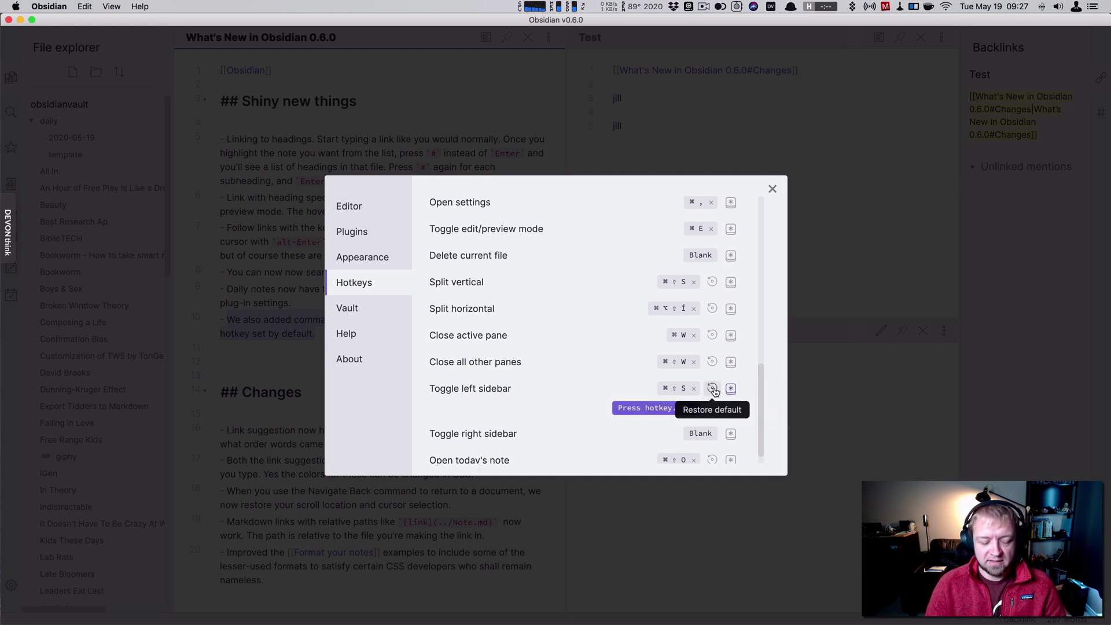
key(super+shift+l)
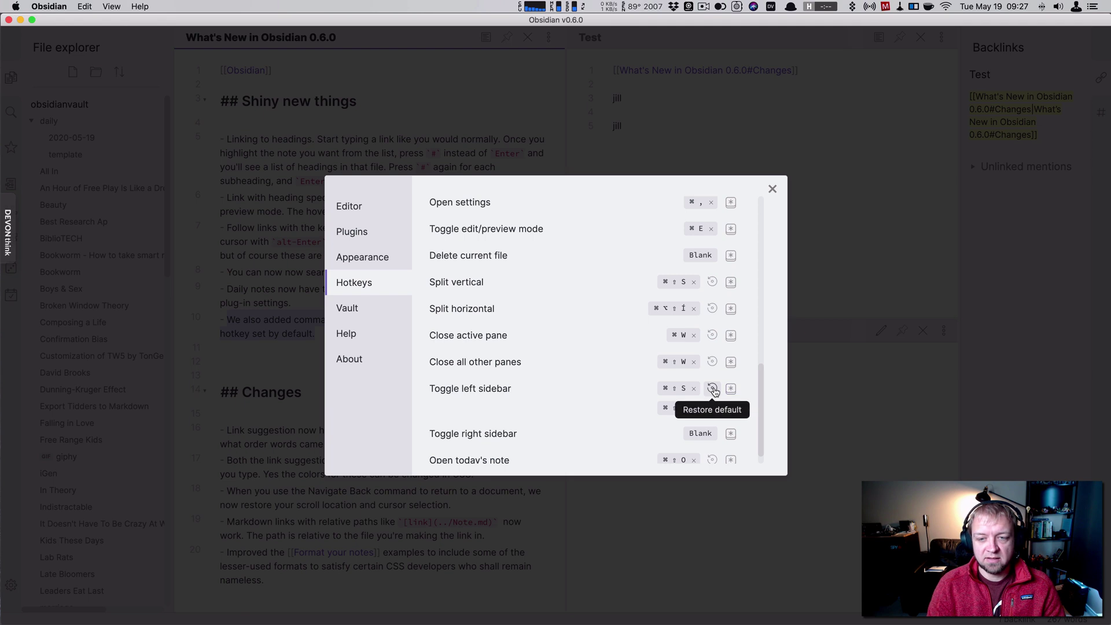
click(692, 390)
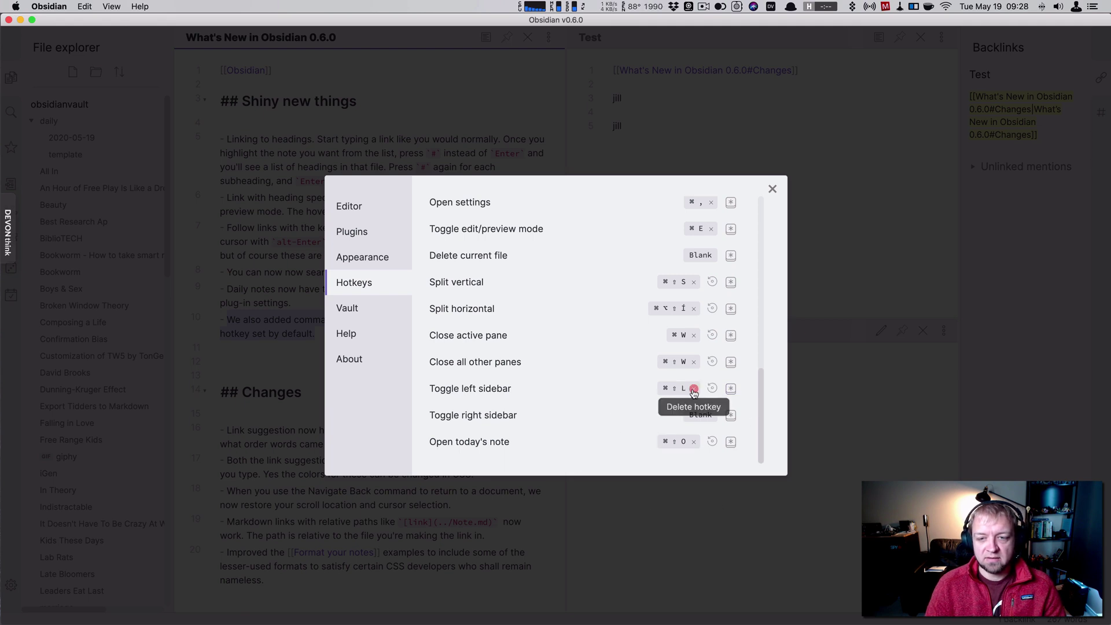
click(730, 416)
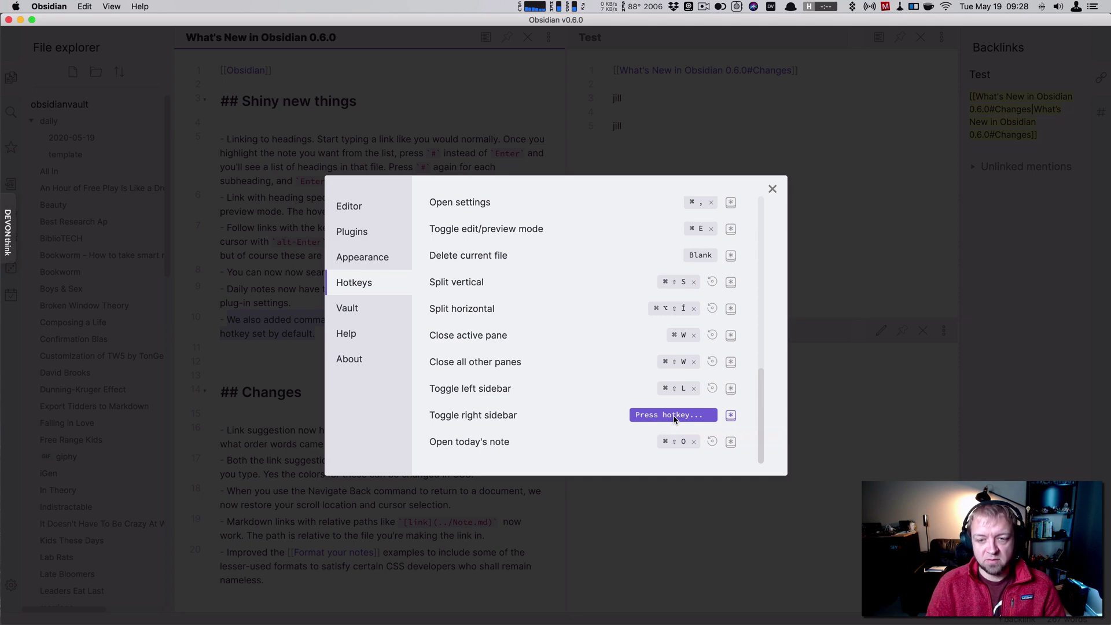
key(super+shift+r)
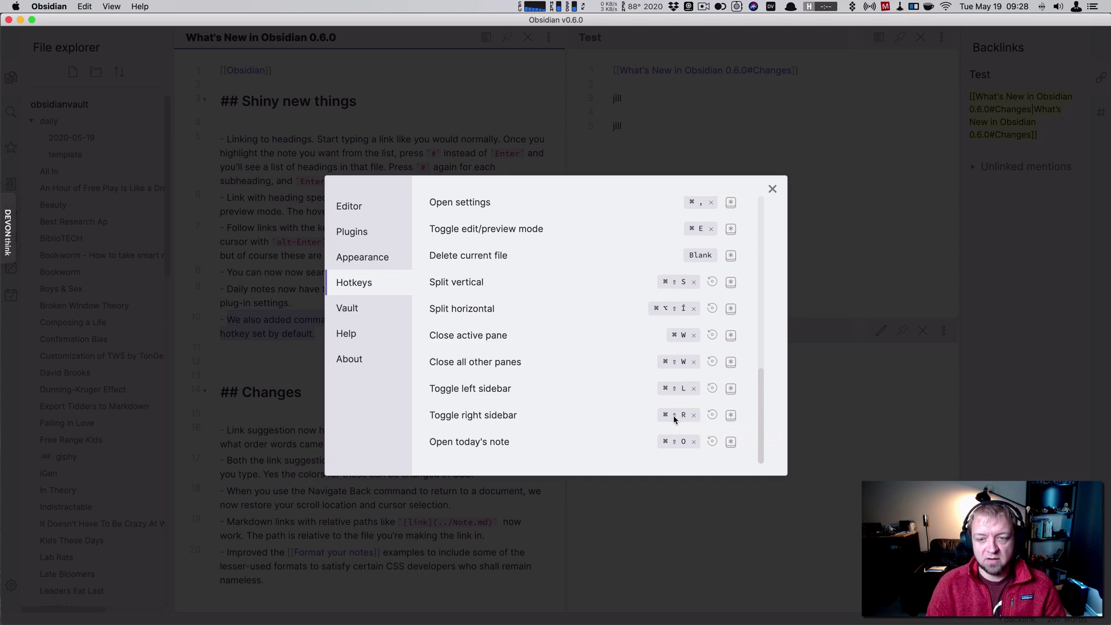
Step: Close settings, toggle the sidebars with ⌘⇧R and ⌘⇧L, and select the embedded heading links line
click(772, 188)
key(super+shift+r)
key(super+shift+r)
key(super+shift+l)
key(super+shift+l)
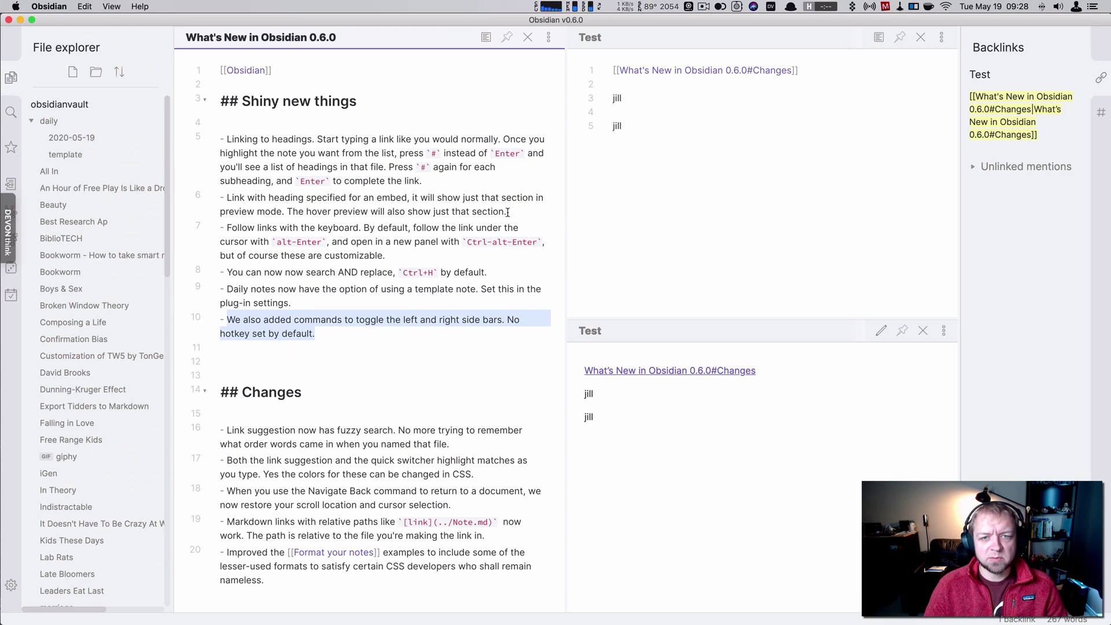
drag(507, 212, 229, 198)
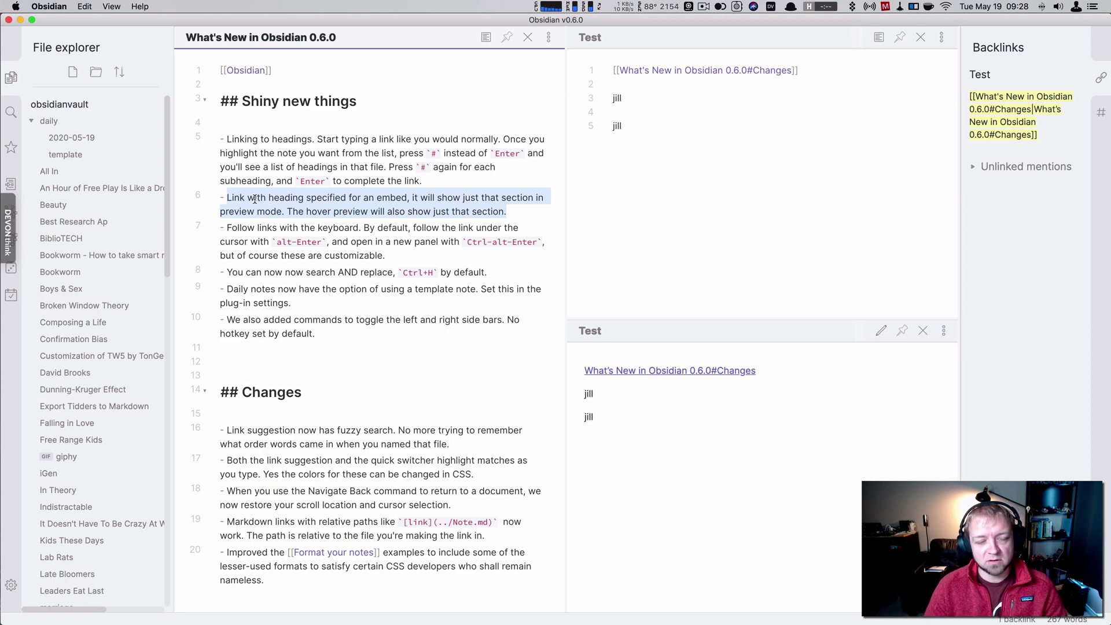
key(super+comma)
click(346, 233)
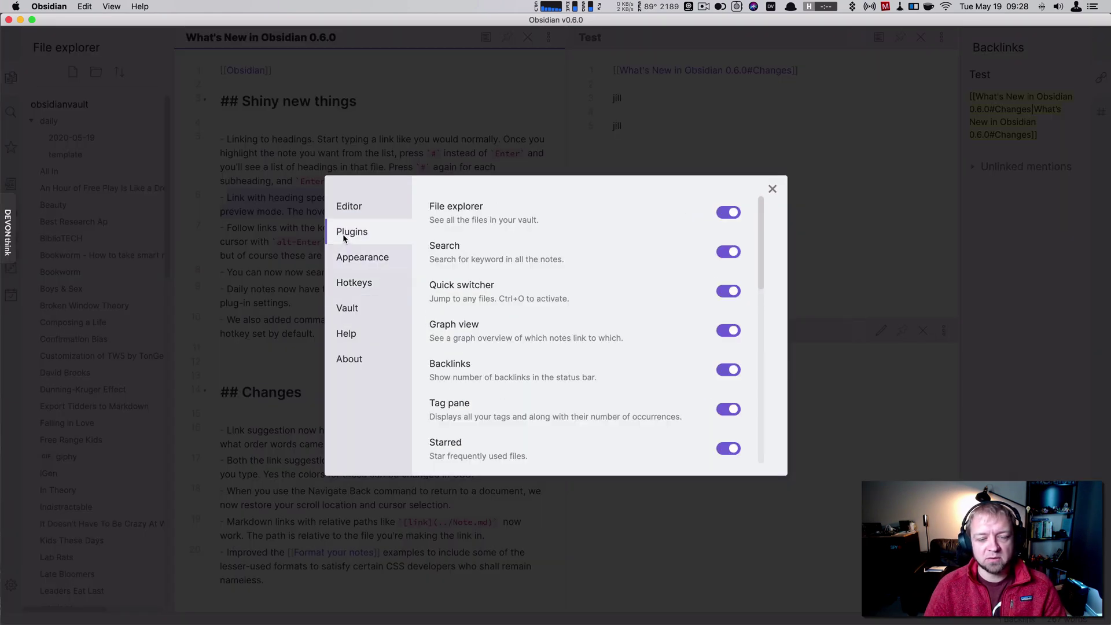
scroll(564, 392, down, 6)
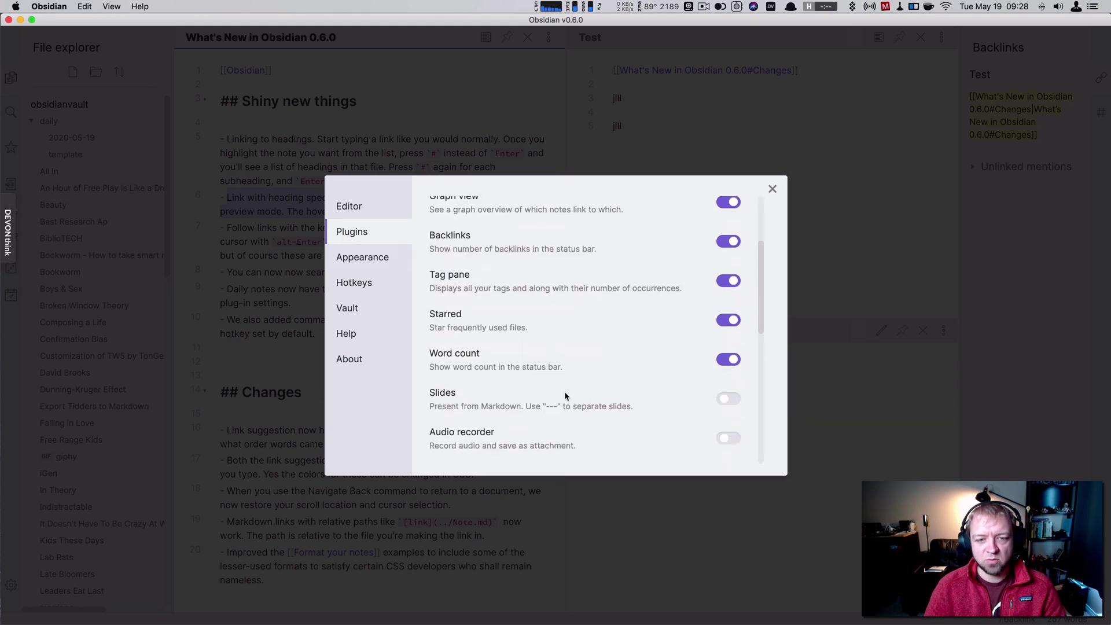
scroll(564, 393, down, 3)
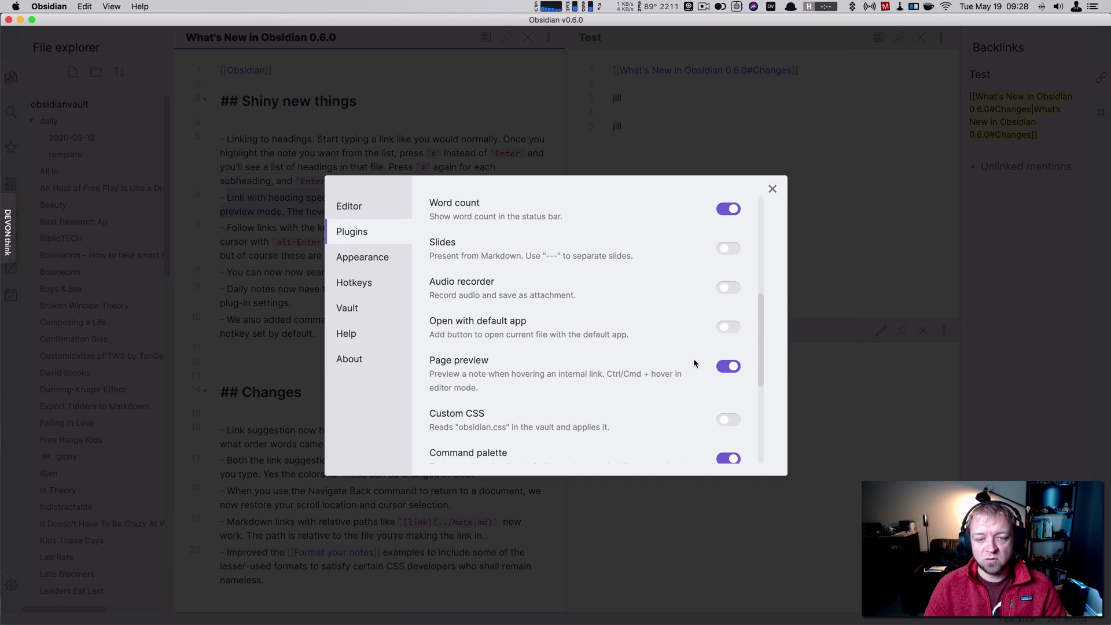
click(772, 189)
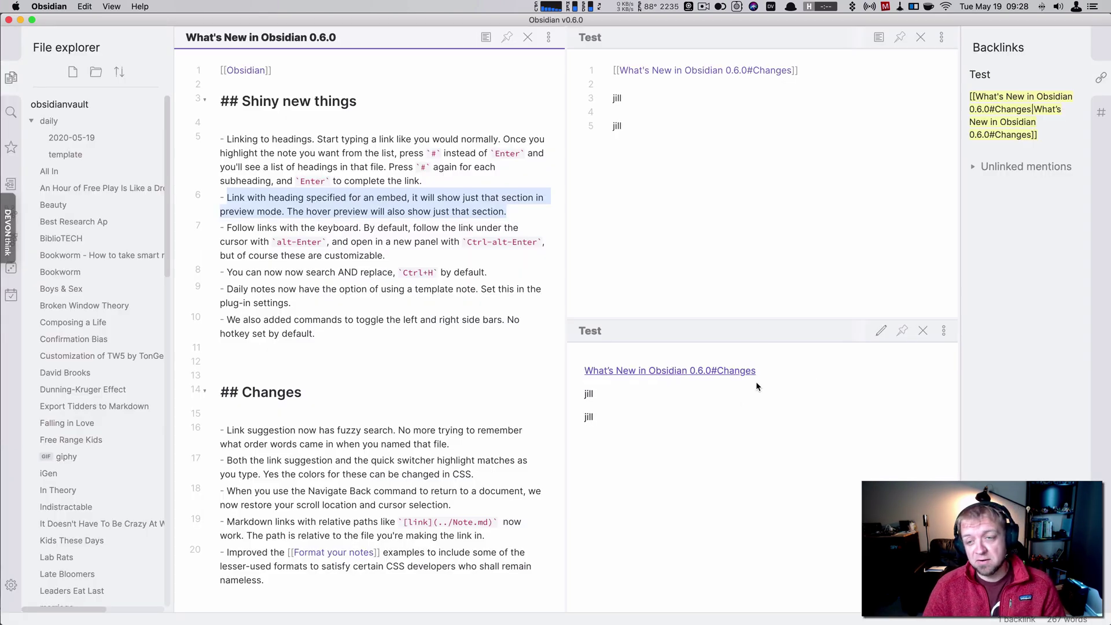
mouse_move(738, 371)
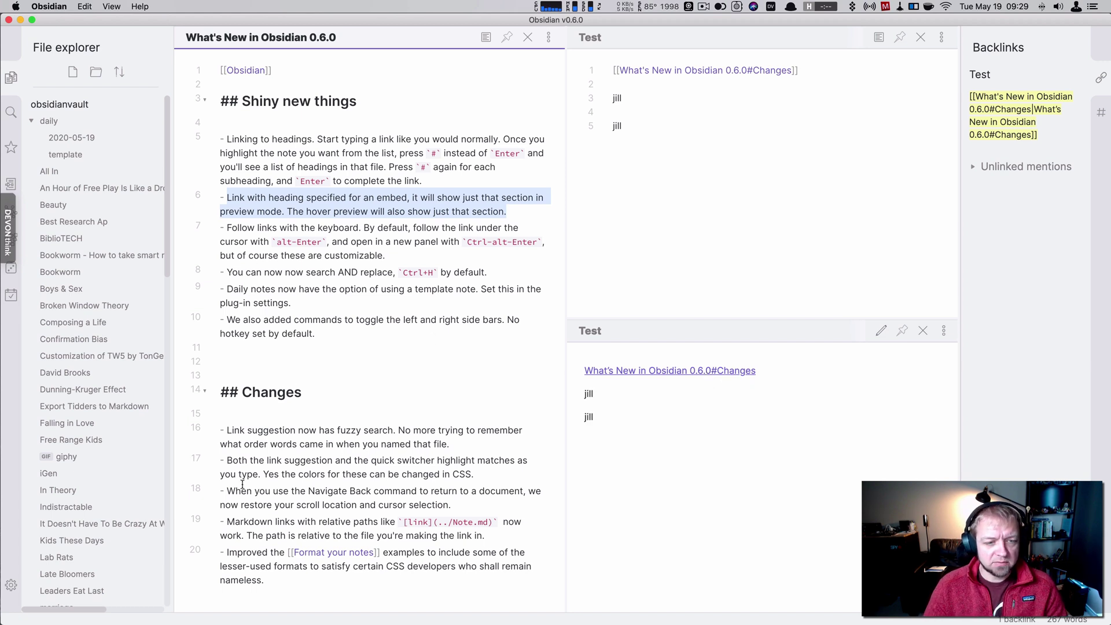
Step: Highlight two changelog lines, open and dismiss the pane's More options menus, then open Settings
drag(227, 462, 503, 478)
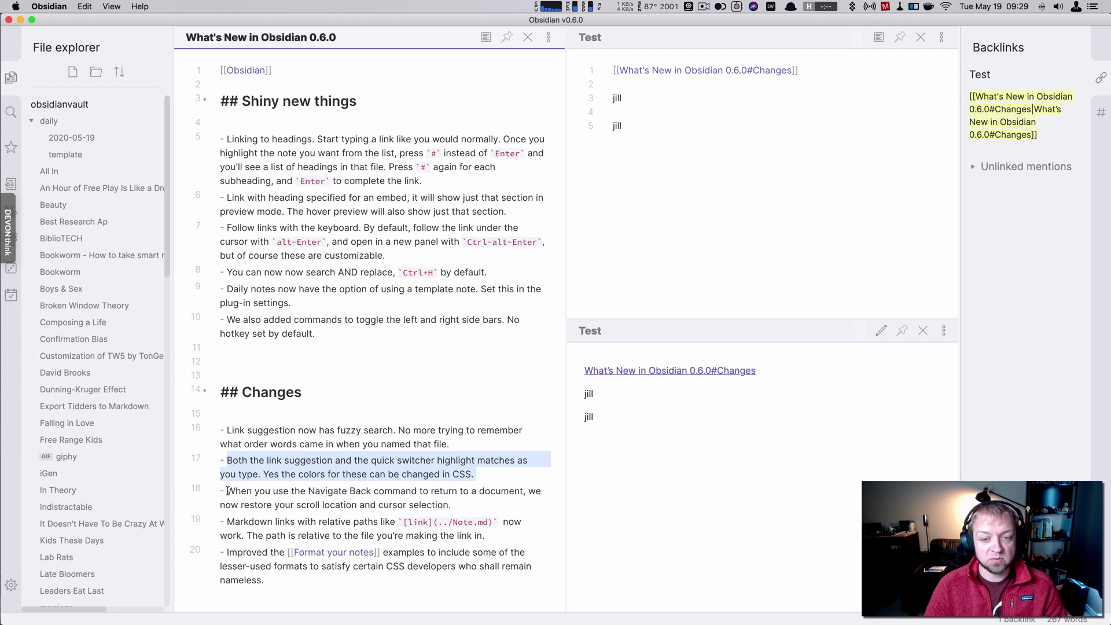
drag(227, 491, 450, 505)
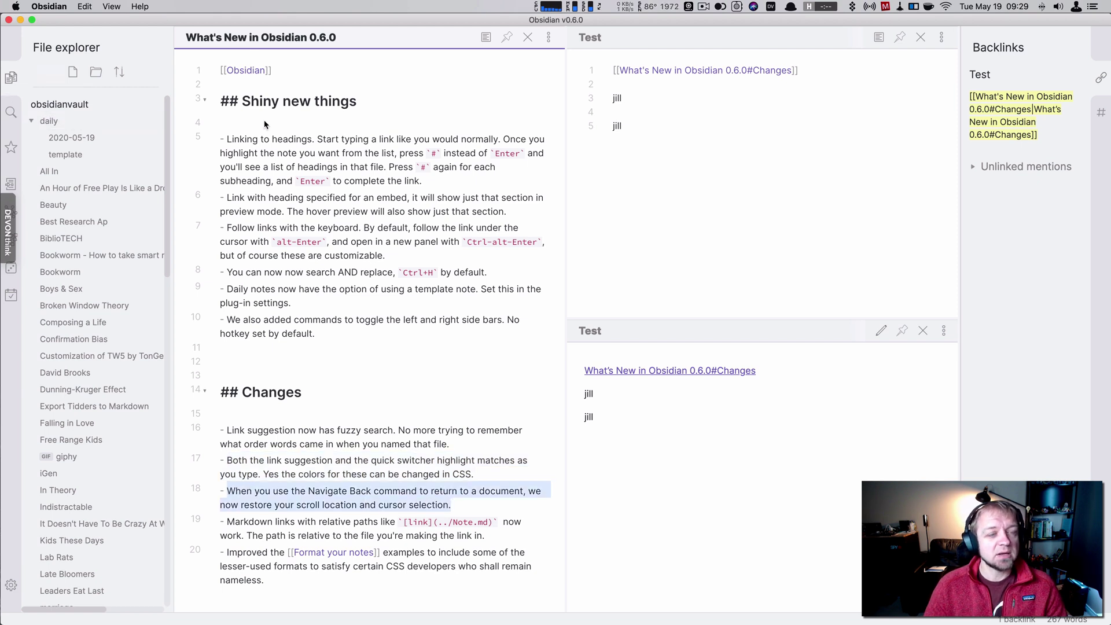
click(941, 39)
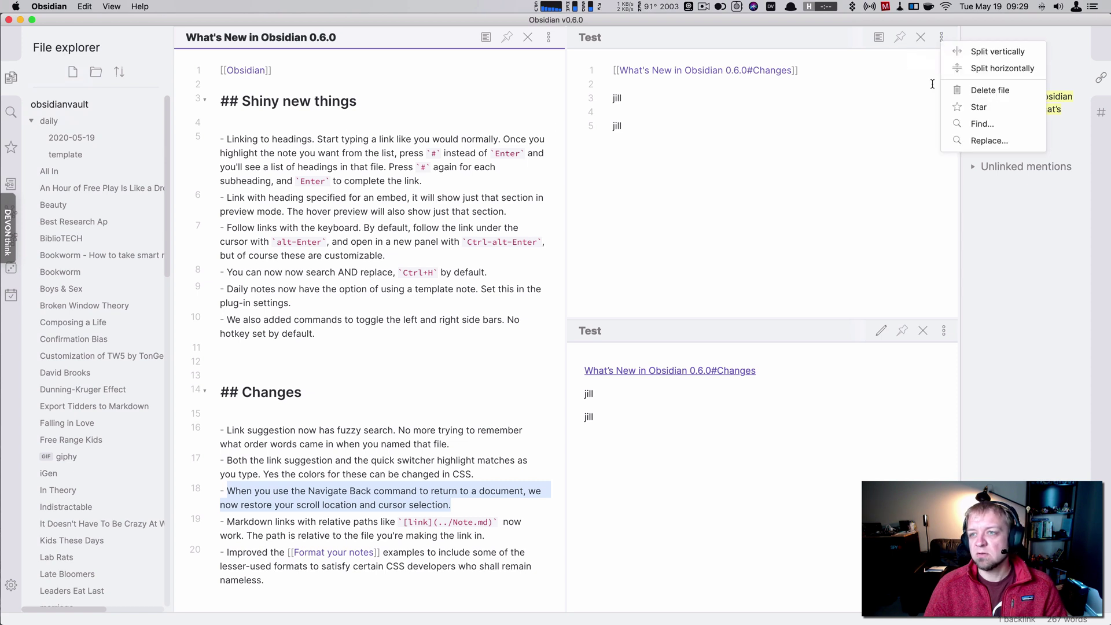
click(869, 79)
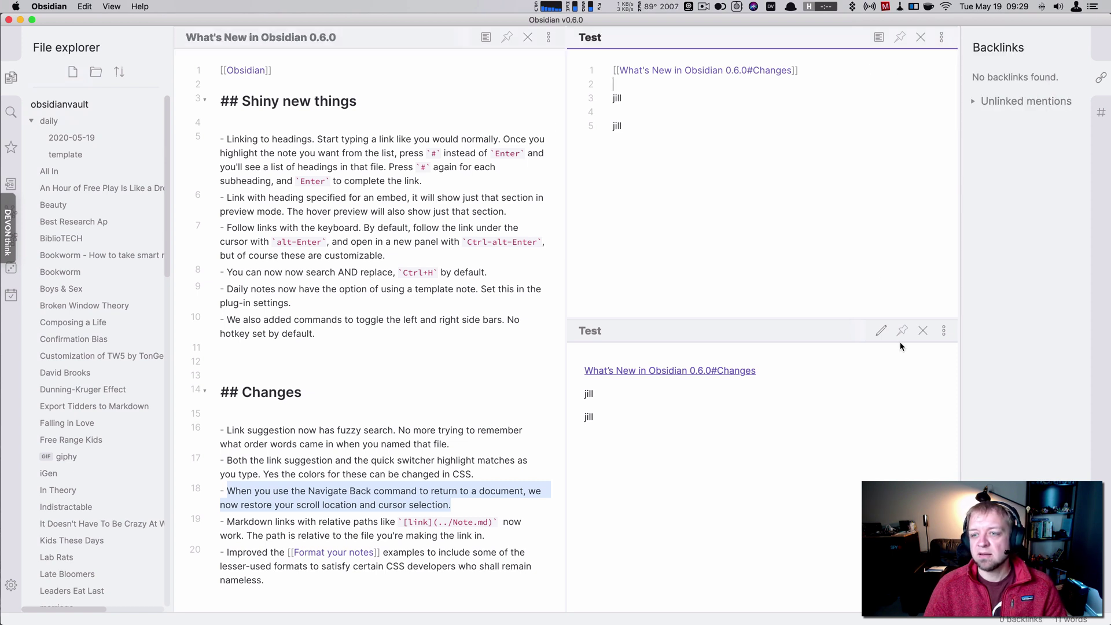
click(943, 329)
click(818, 266)
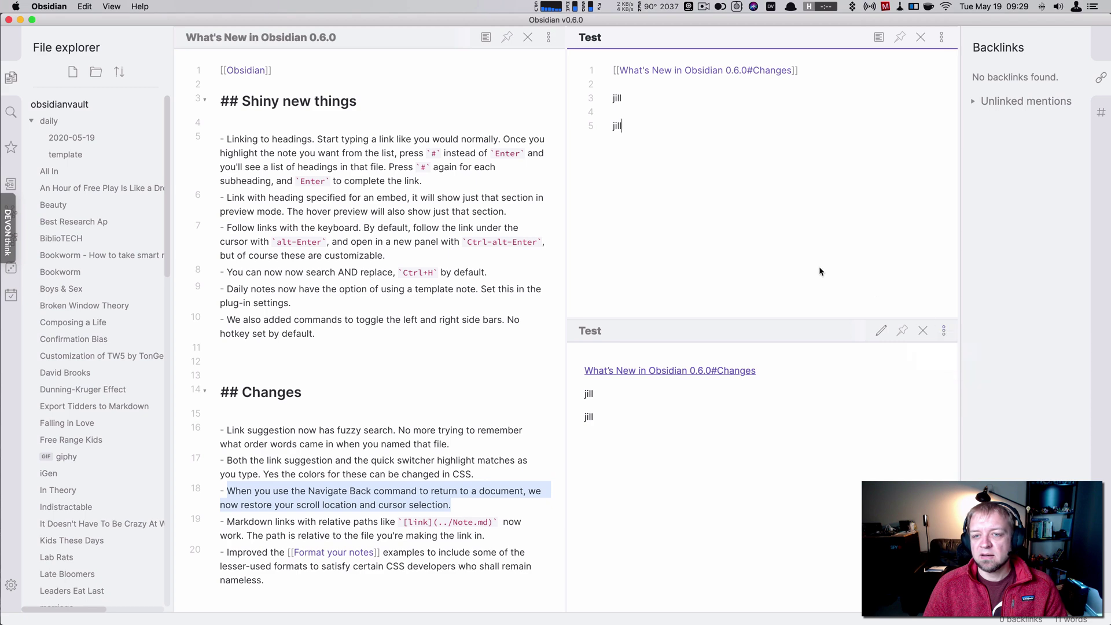
key(super+comma)
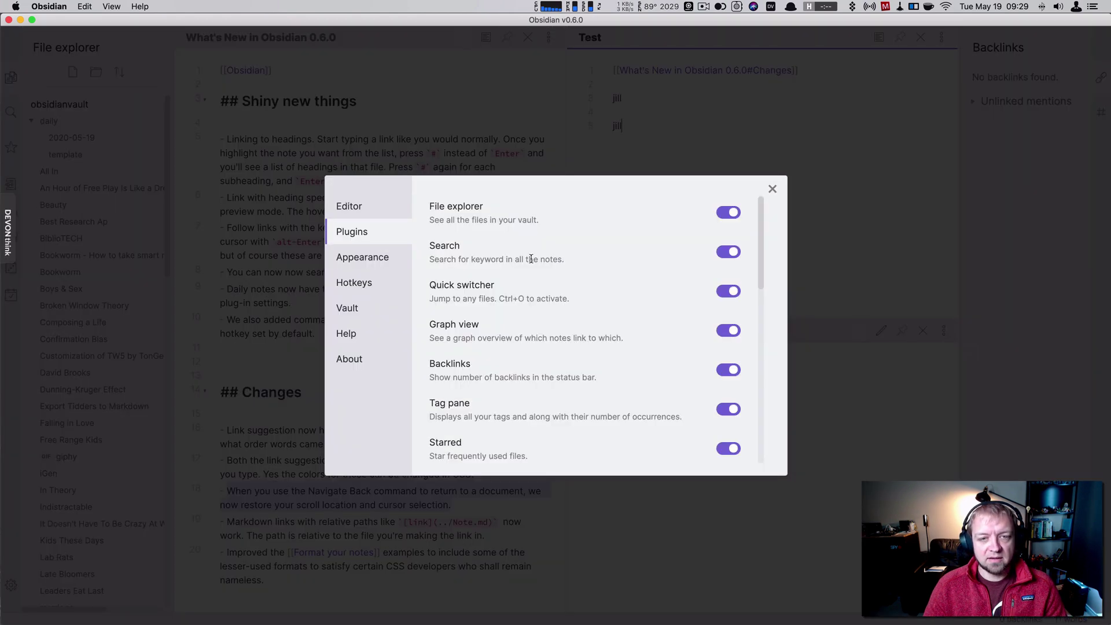
Step: Show the Hotkeys list in Settings and scroll down to the Navigate back shortcut
click(352, 284)
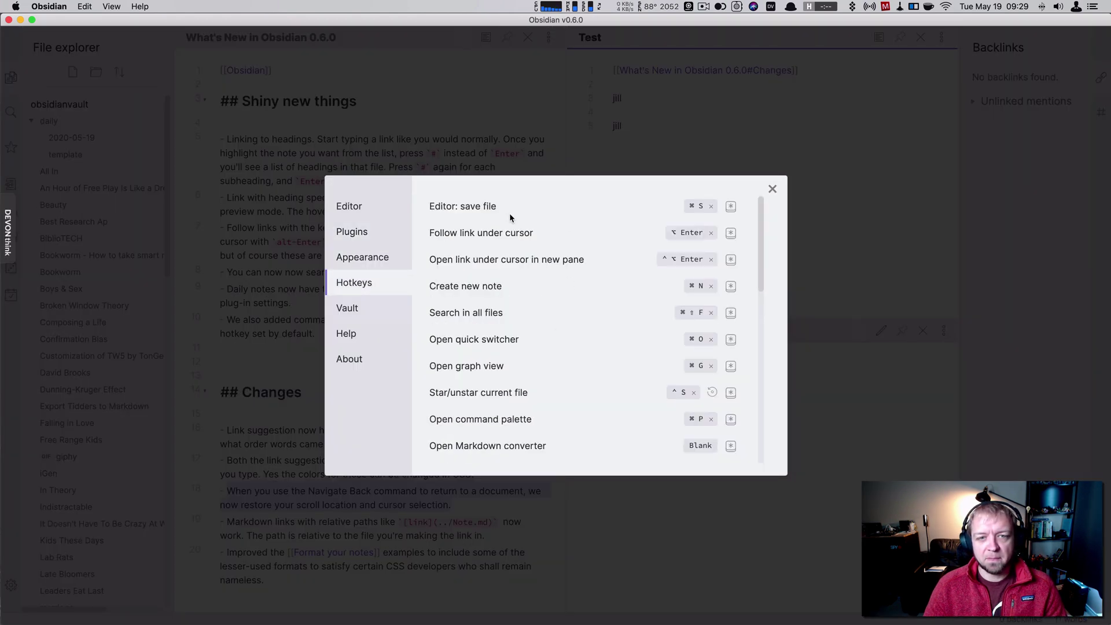
scroll(563, 415, down, 2)
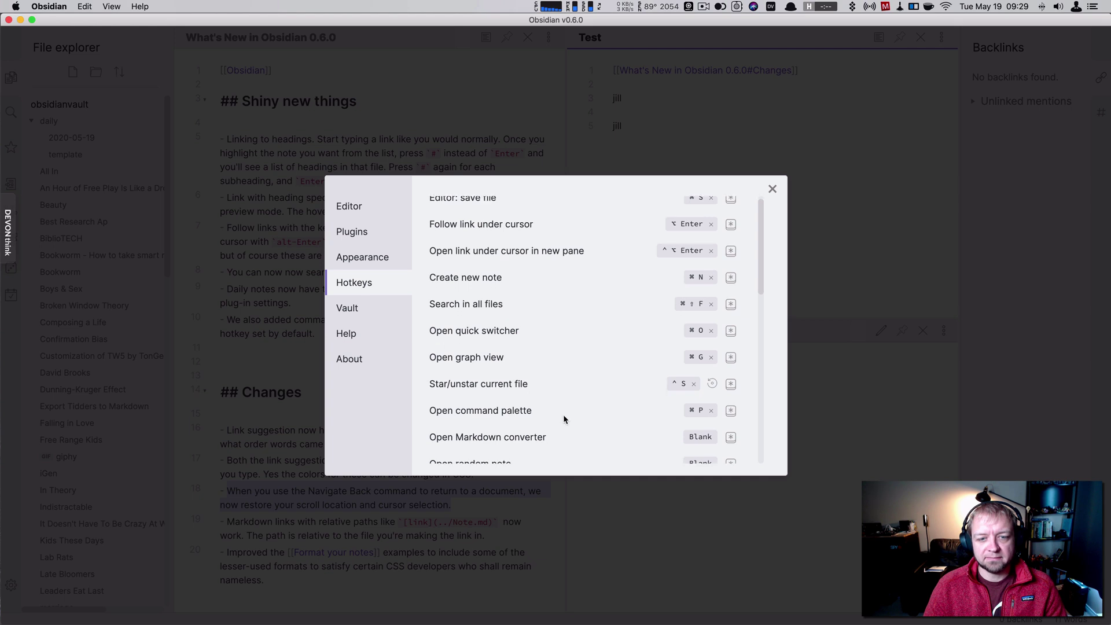
scroll(564, 415, down, 1)
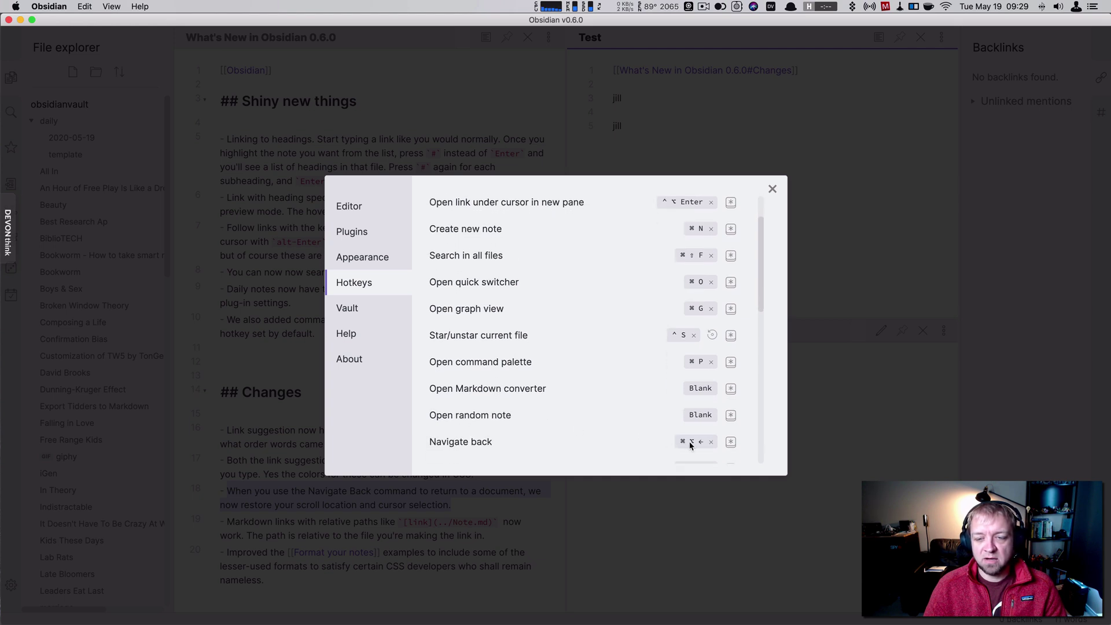
Step: Close Settings, follow the What's New Changes link, then go back to the Test note
click(834, 415)
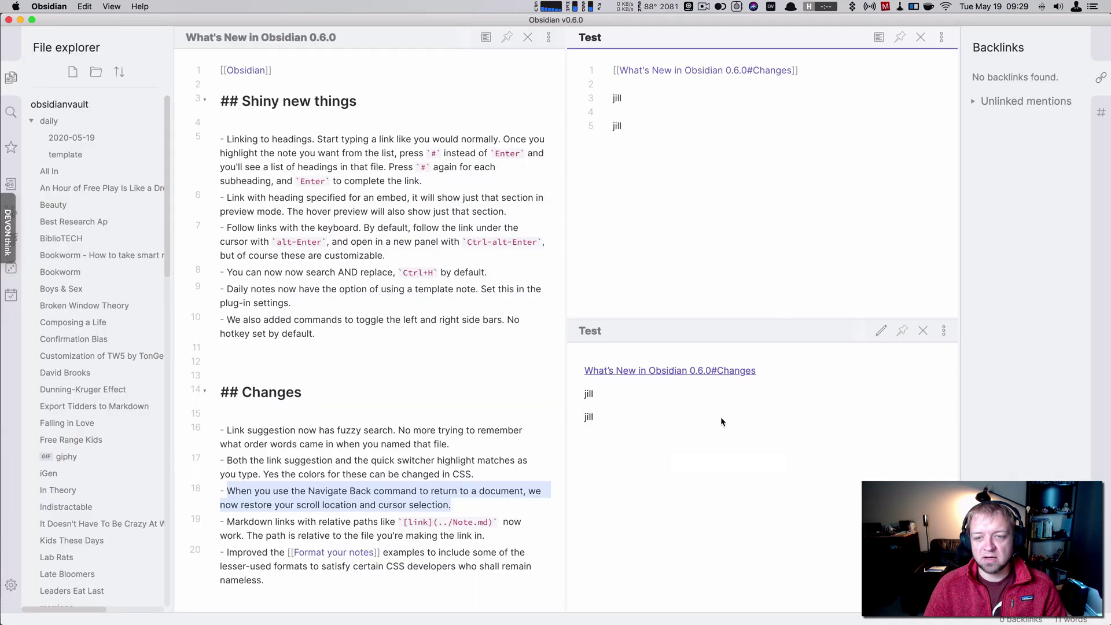
click(682, 371)
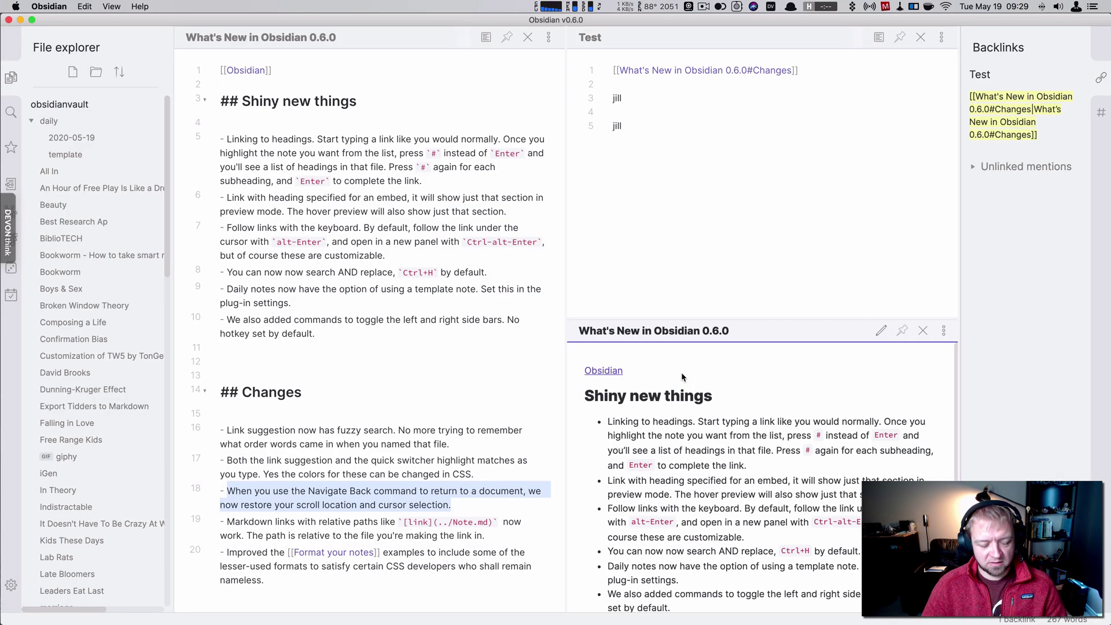
key(super+alt+Left)
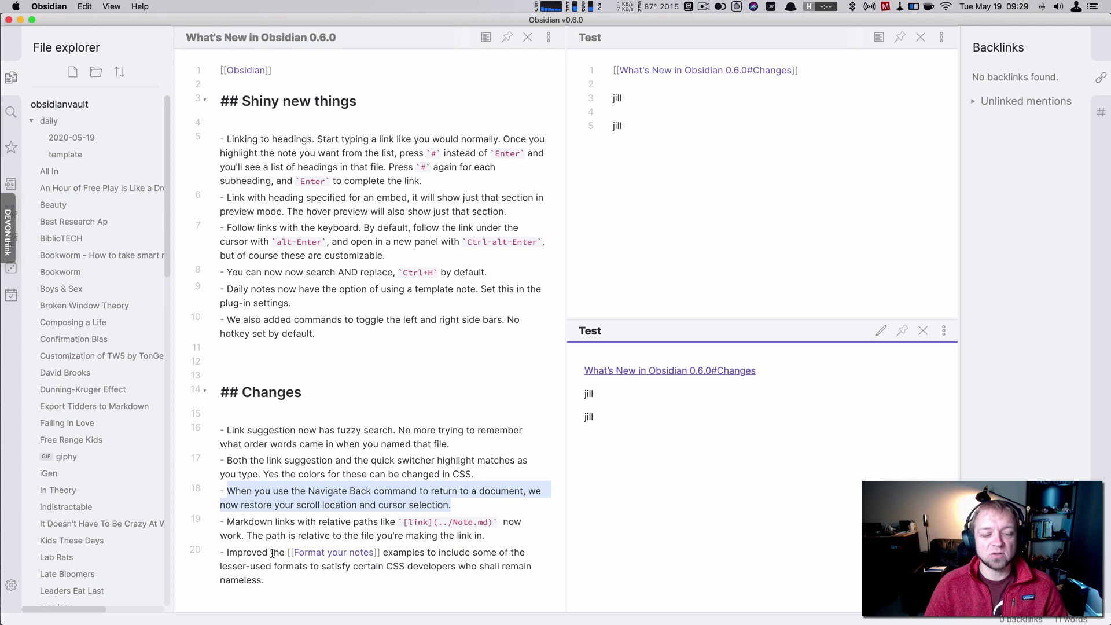
Step: Create the missing Format your notes note from its link in a new pane
click(413, 551)
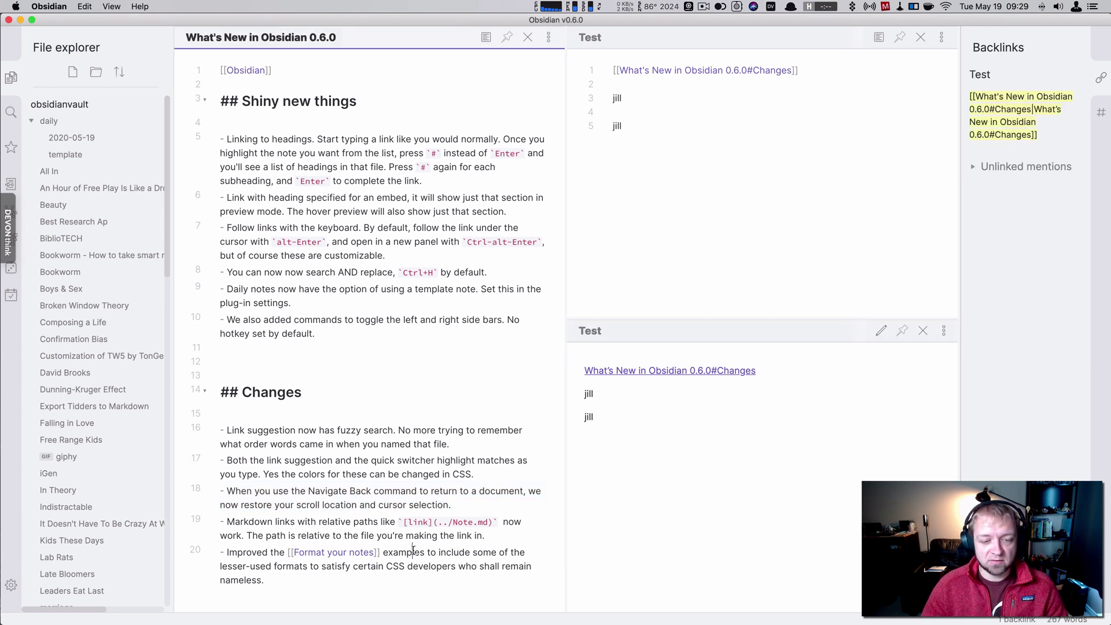
key(Left)
key(Left)
key(Left)
key(Left)
key(Left)
key(Left)
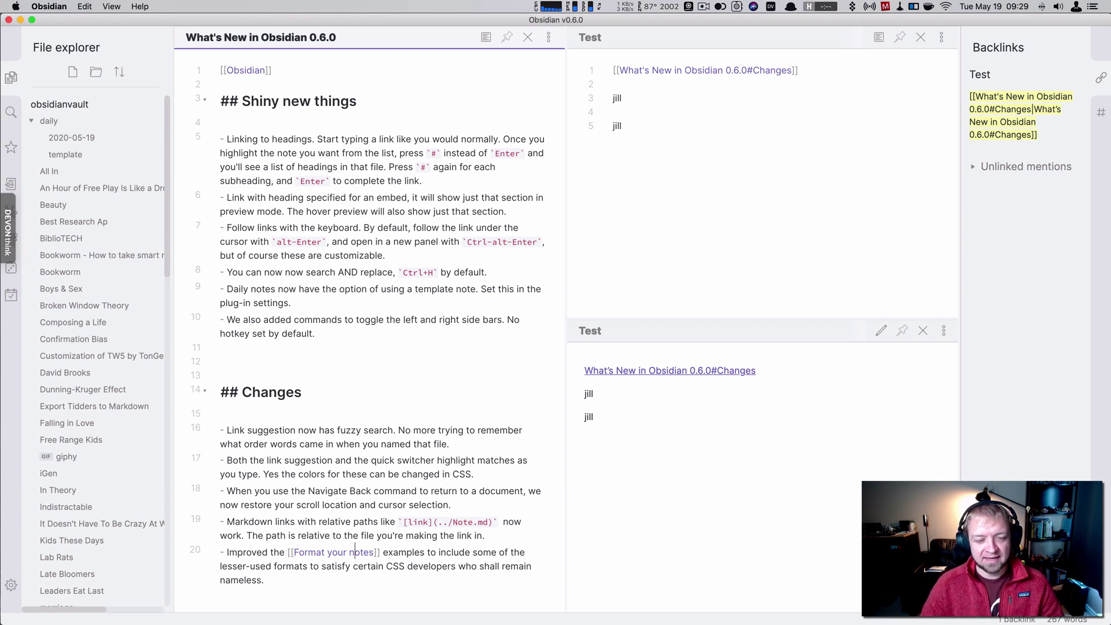
key(super+backslash)
key(alt+Return)
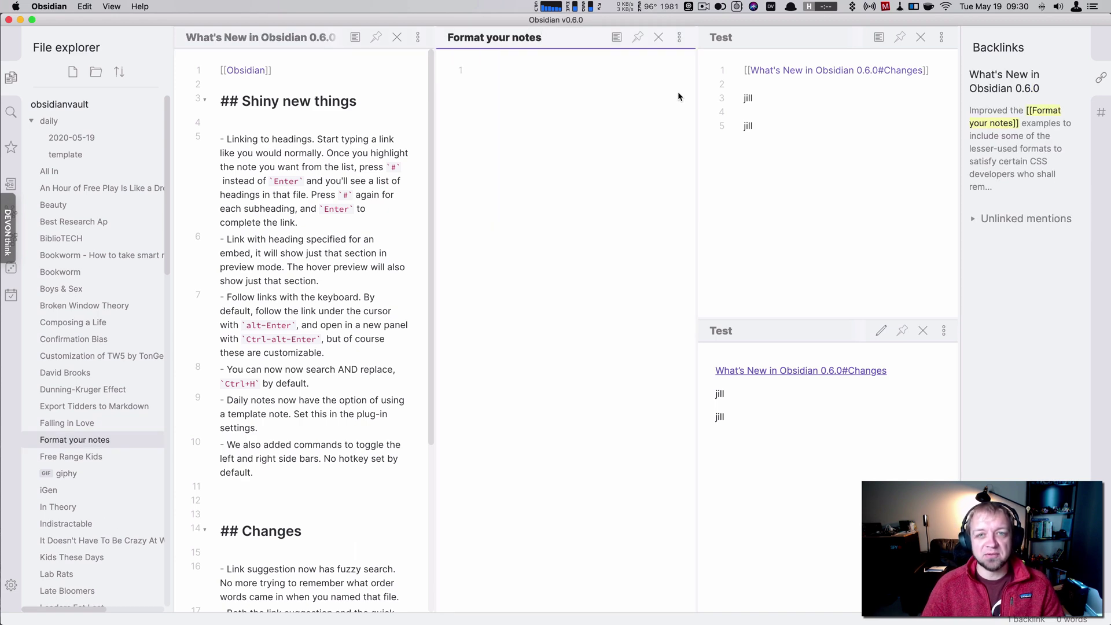
Step: Close the Format your notes pane and add the Obsidian help folder from Help settings
click(655, 40)
key(super+comma)
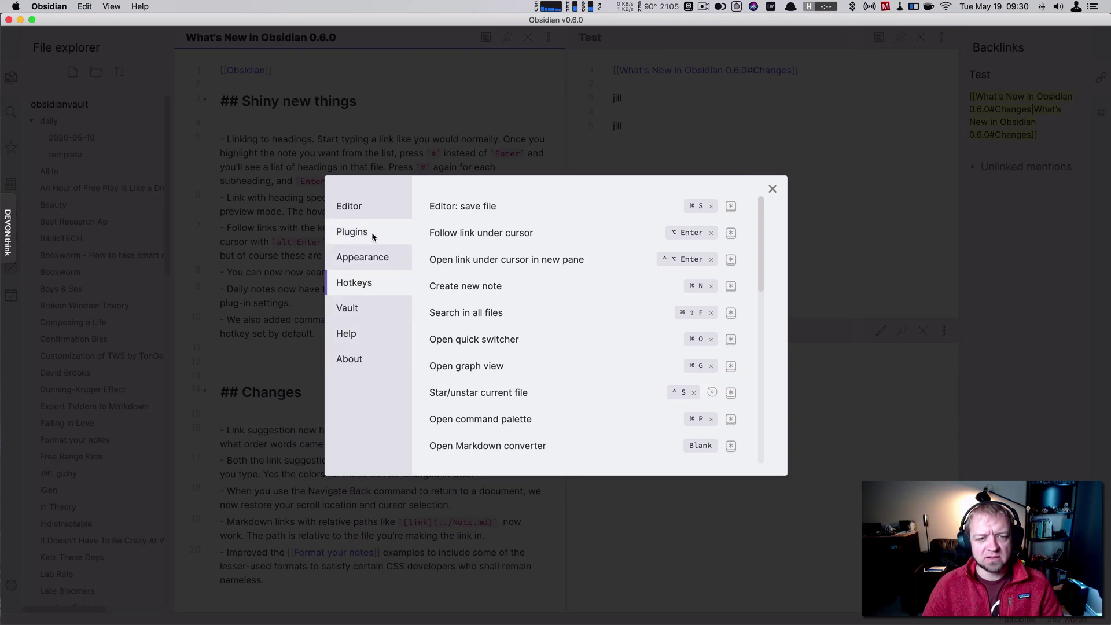
click(367, 327)
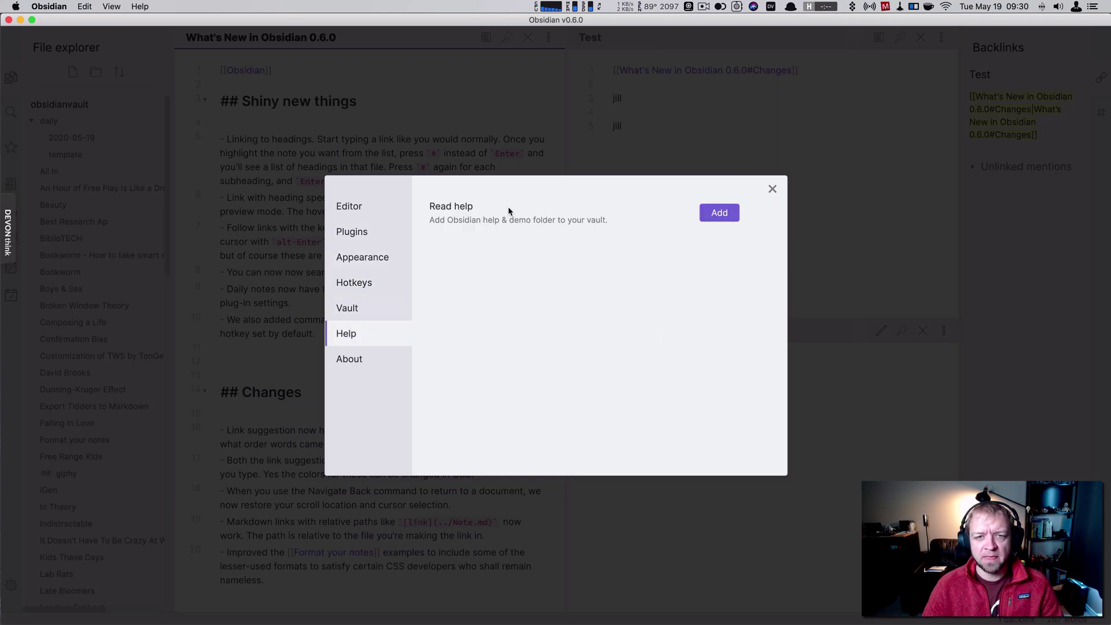
click(735, 216)
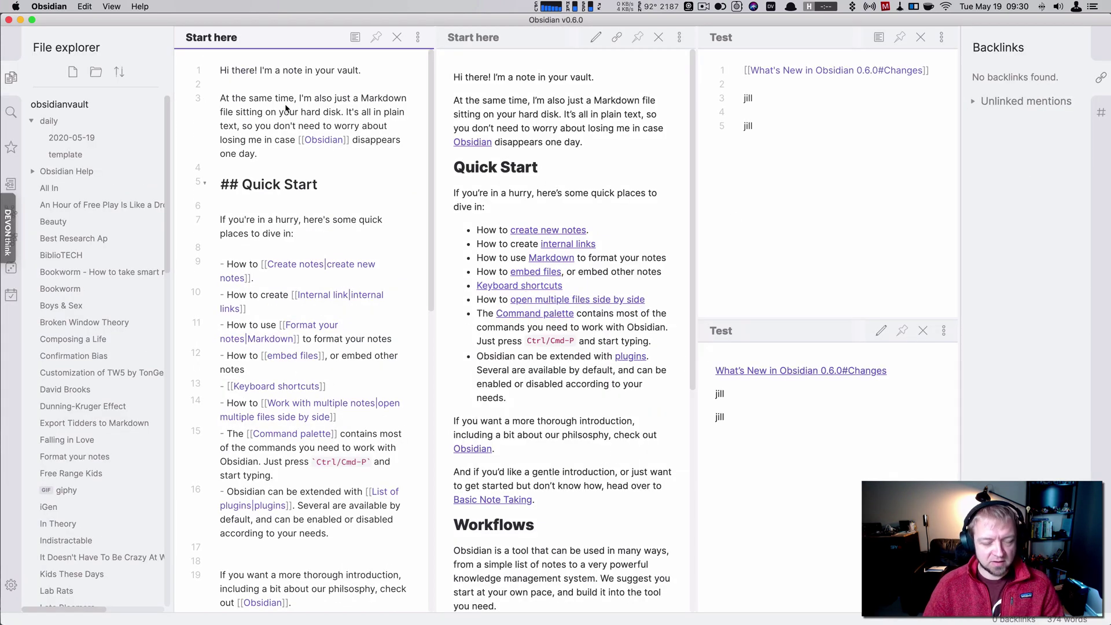
Step: Open the What's New in Obsidian 0.6.0 note with the Cmd+O file switcher
key(super+o)
key(Return)
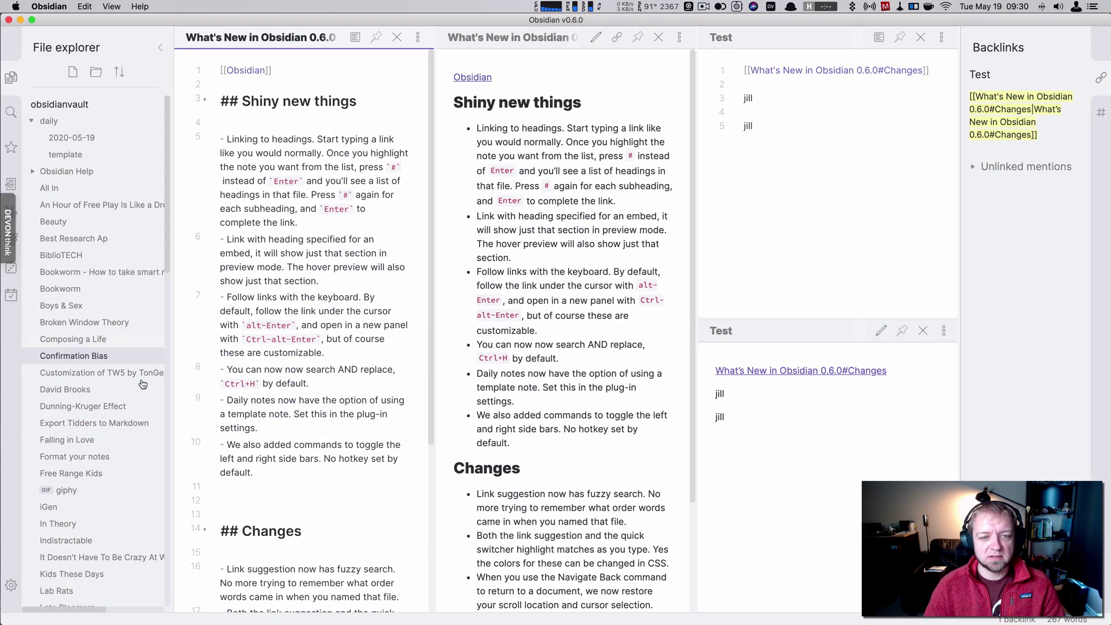
scroll(306, 463, down, 5)
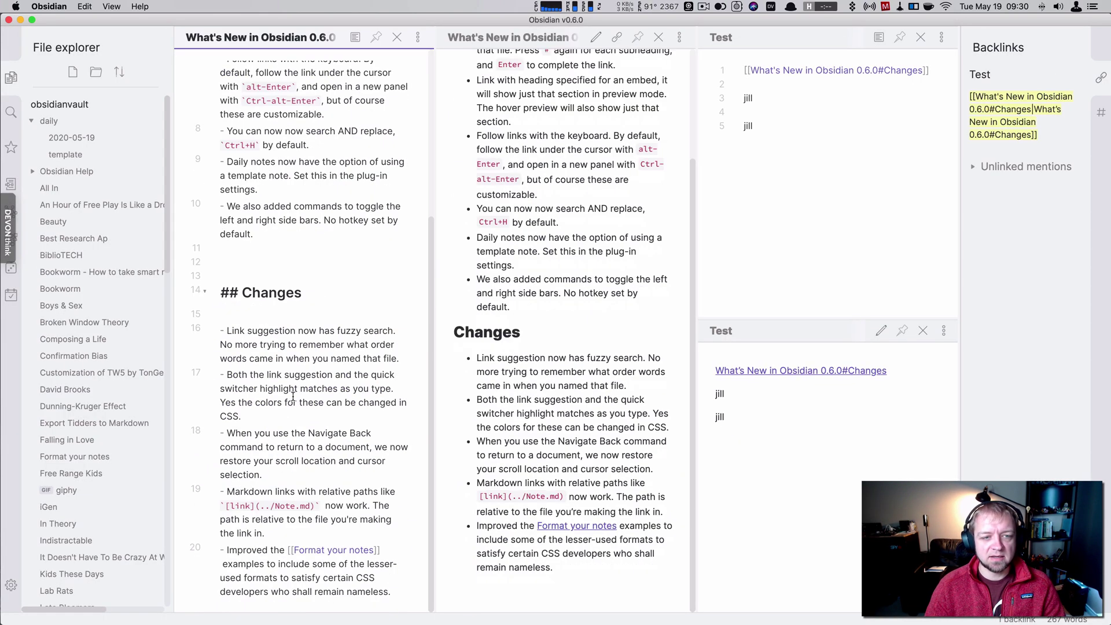
Step: Follow the Format your notes link, close the duplicate pane, and briefly check Discord
super+click(316, 550)
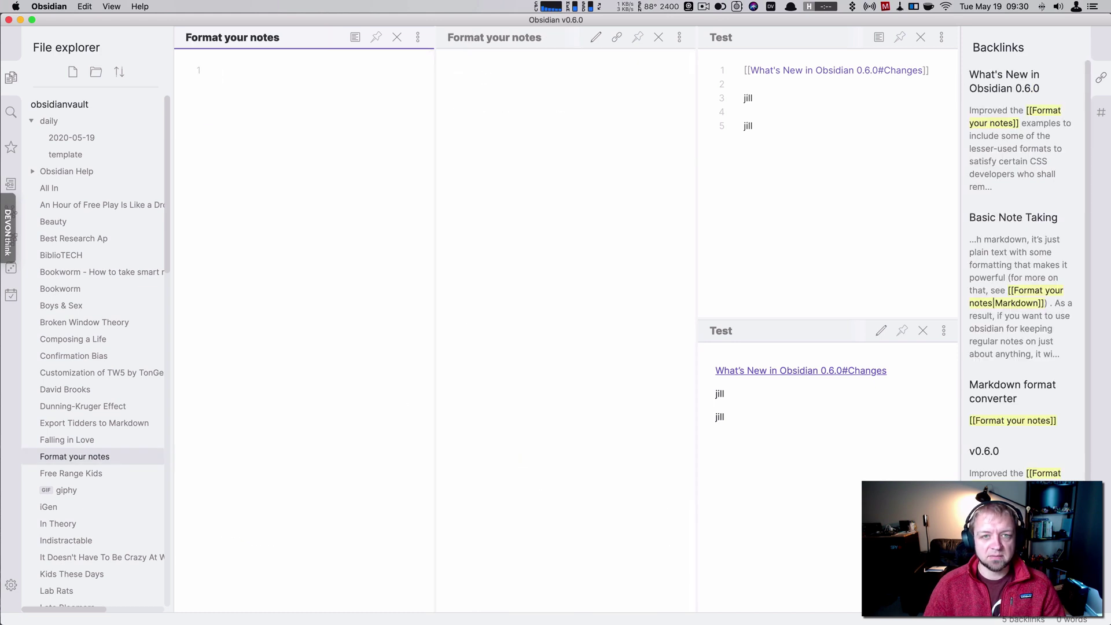
click(397, 37)
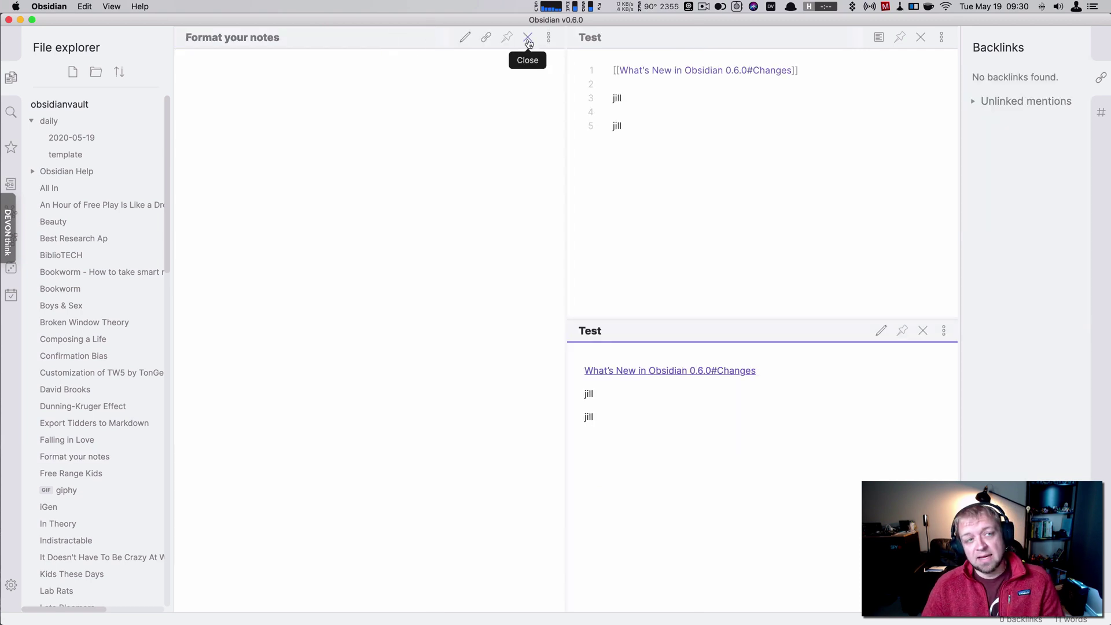
key(super+Tab)
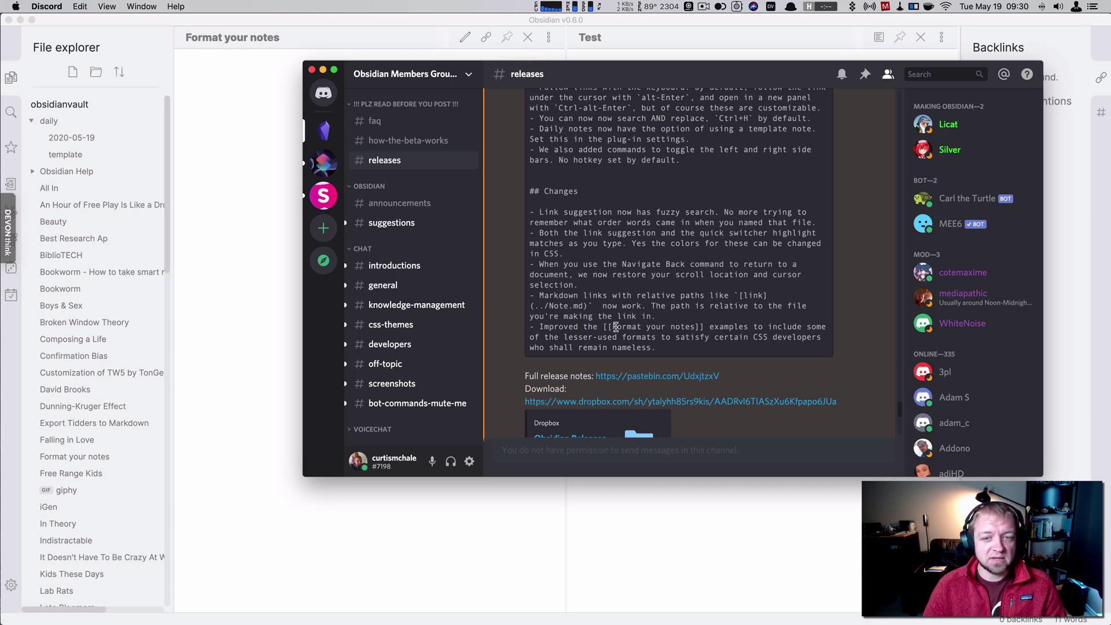
key(super+Tab)
Step: Switch the left pane from Format your notes to What's New in Obsidian 0.6.0 via Cmd+O
click(266, 243)
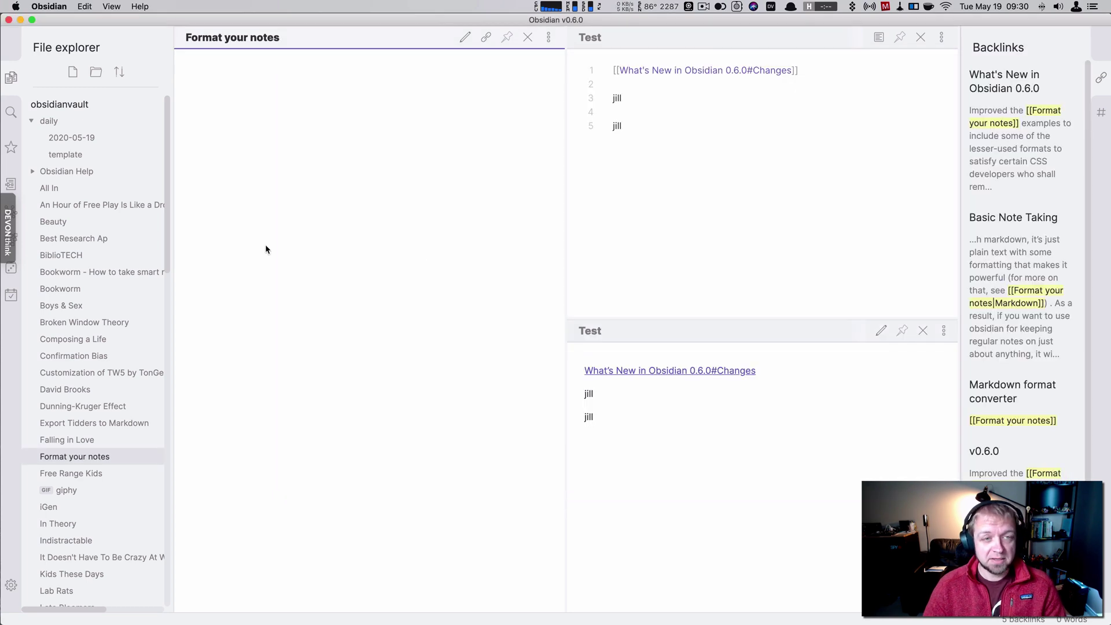
key(super+o)
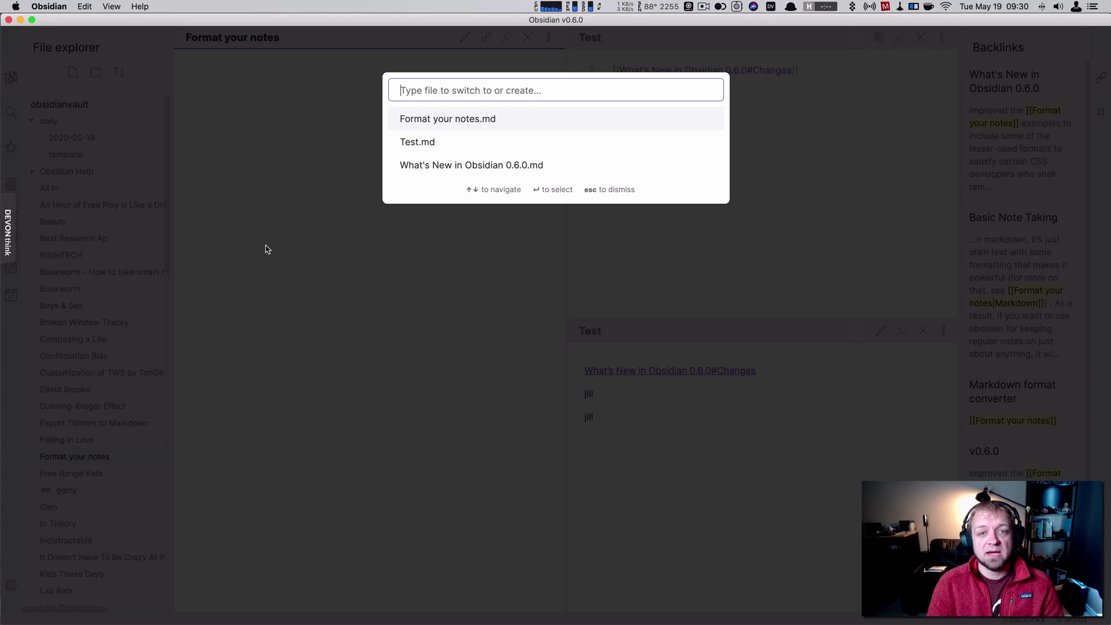
key(Down)
key(Up)
key(Up)
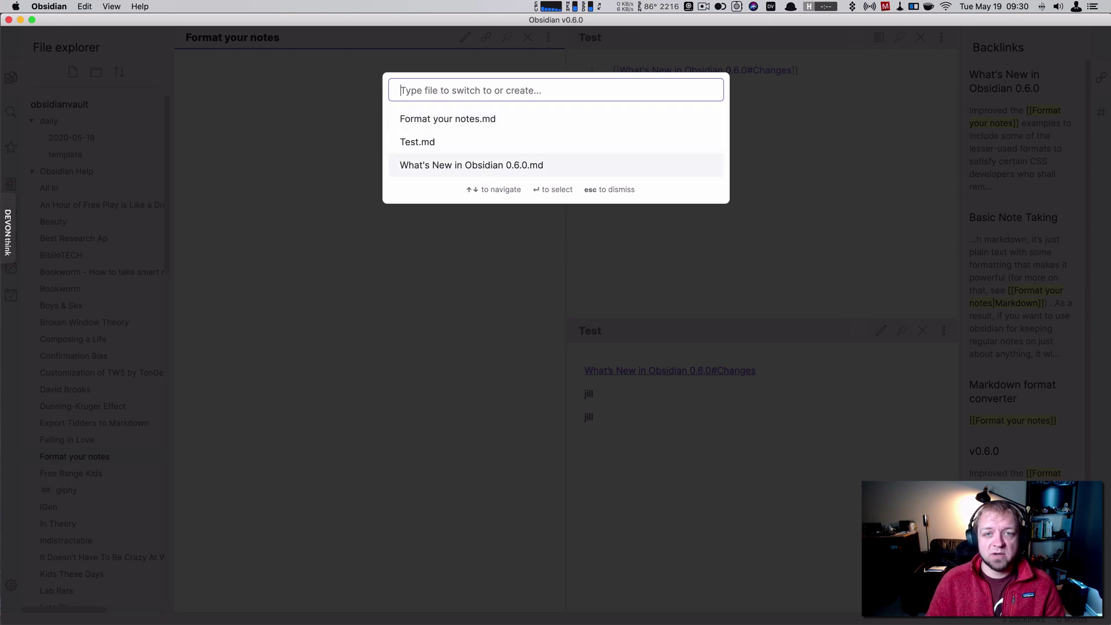
key(Return)
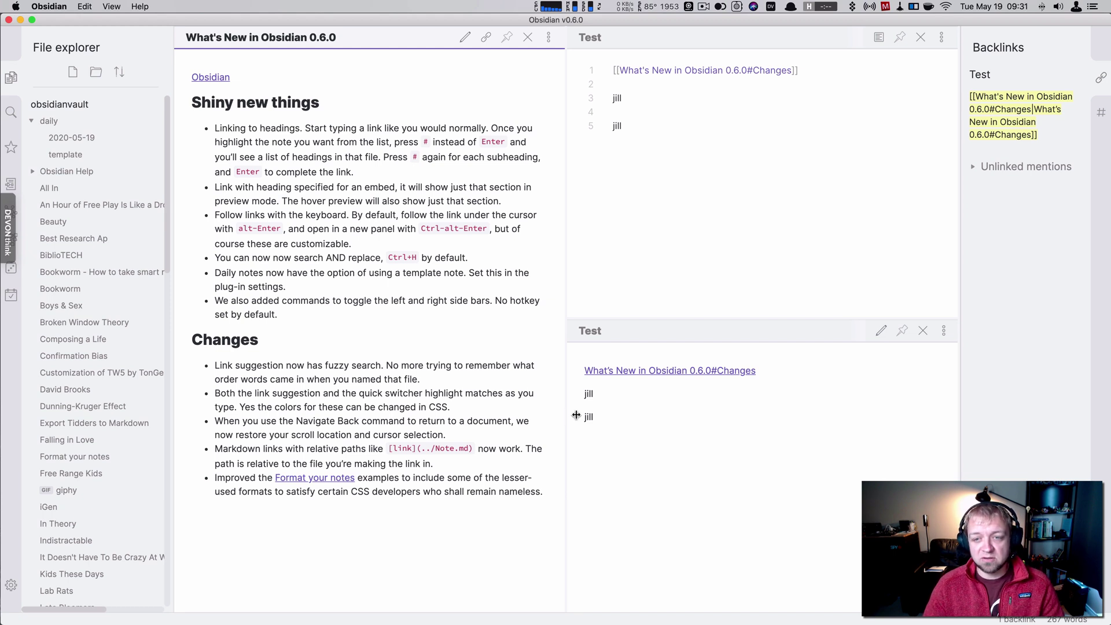
Step: Preview the Changes section of What's New from the Test note's link
mouse_move(668, 373)
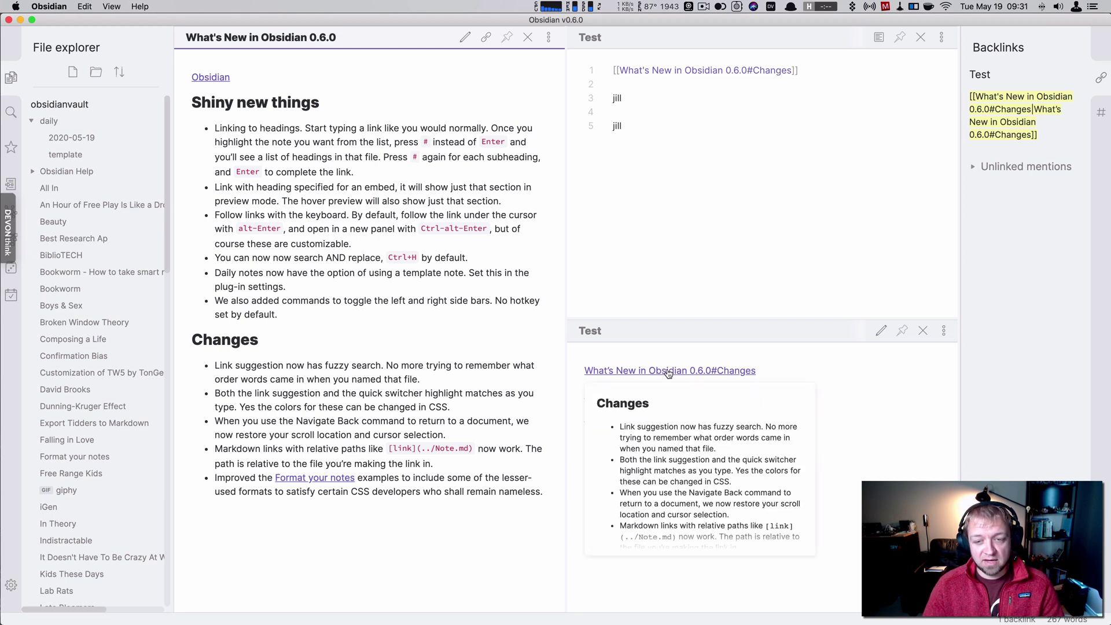